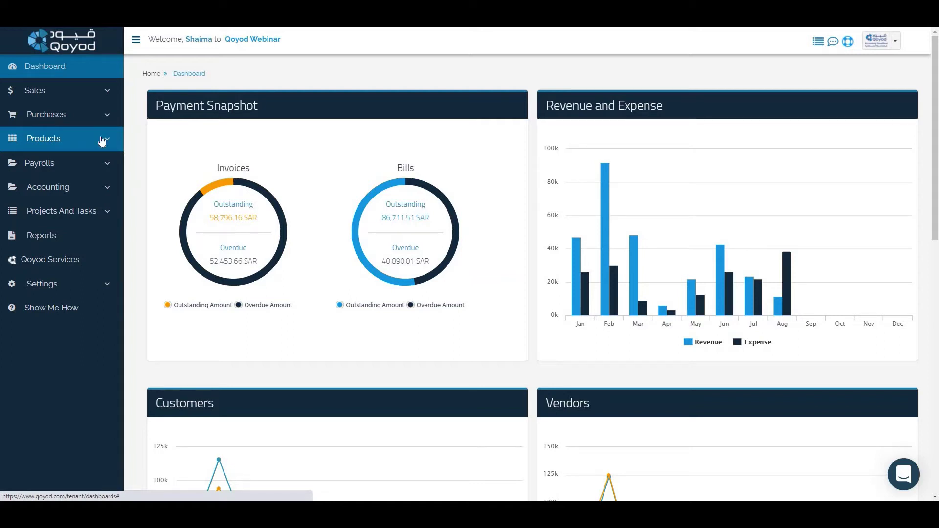
# - Expand Products in the sidebar and open the full products list of 71 products
pyautogui.click(103, 140)
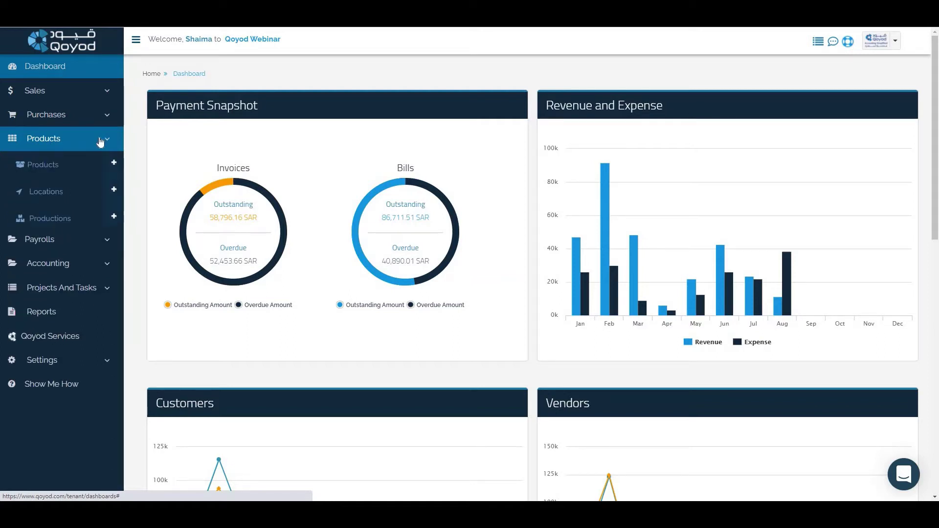
pyautogui.click(65, 166)
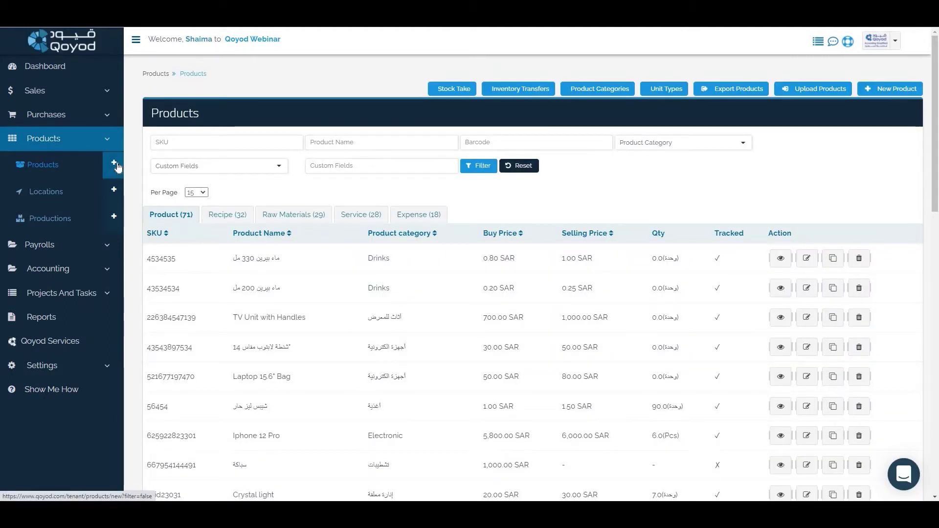
pyautogui.click(877, 90)
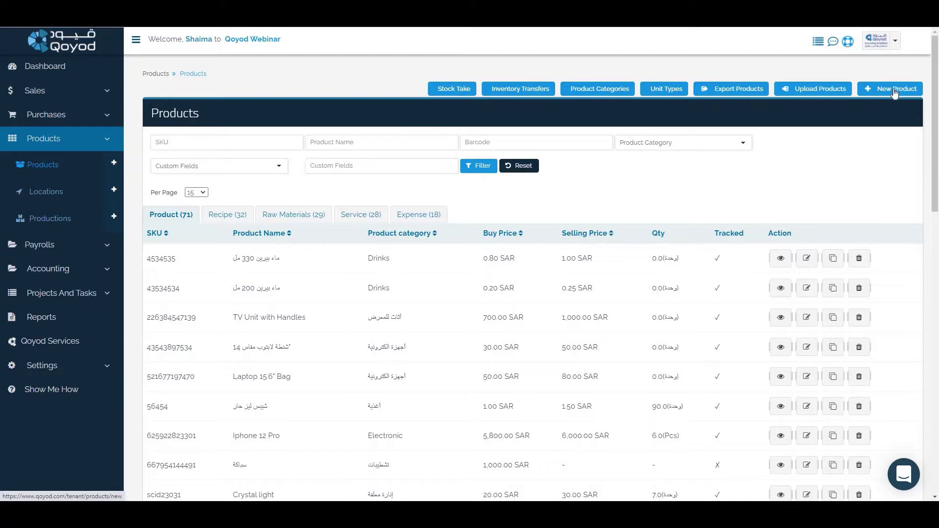
# - Start a New Product and select the Product type card to reach the step 2 details form
pyautogui.click(877, 91)
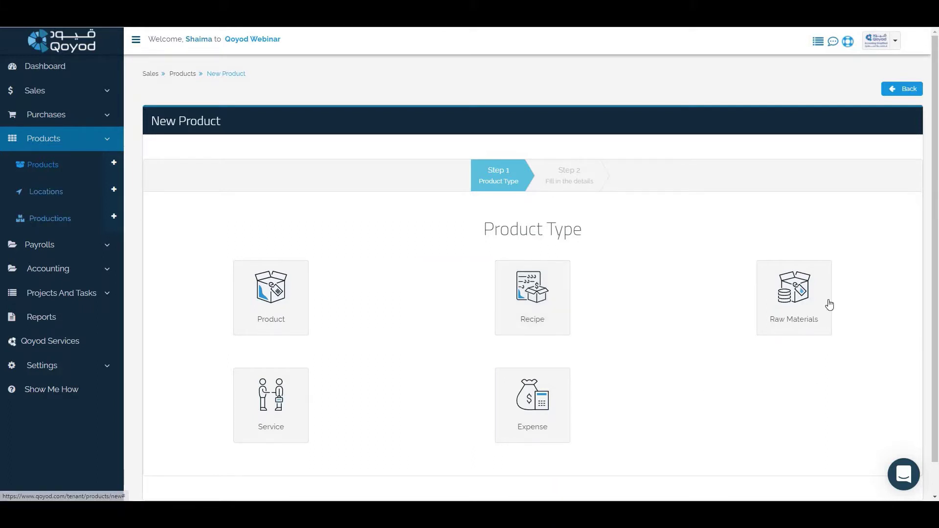
pyautogui.moveTo(820, 304)
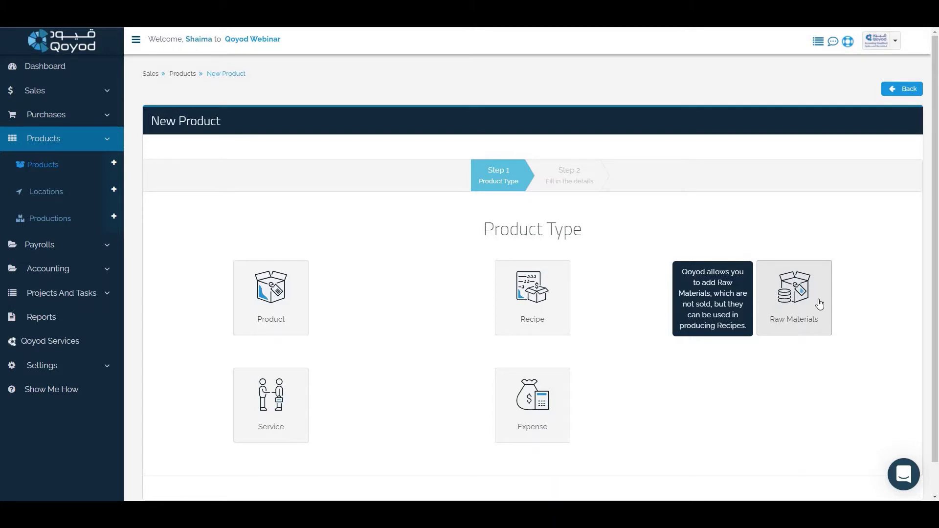
pyautogui.moveTo(280, 395)
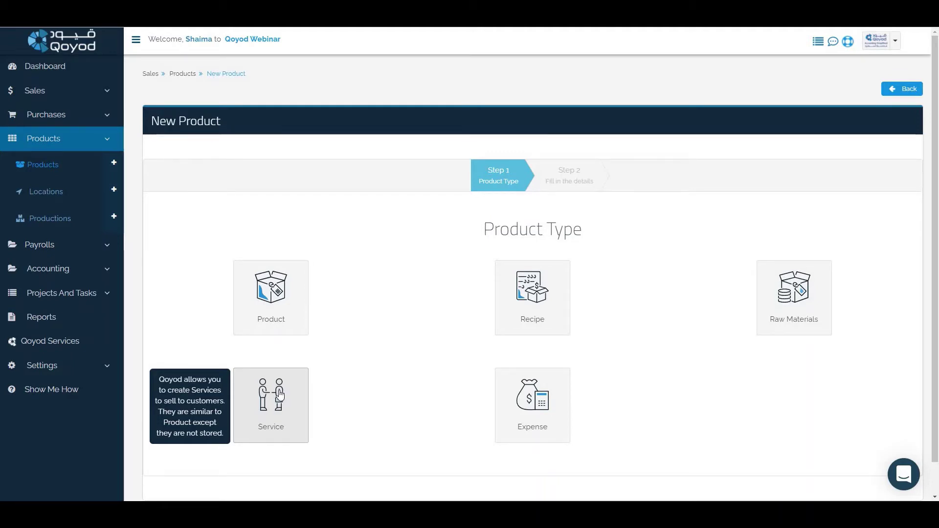
pyautogui.moveTo(549, 401)
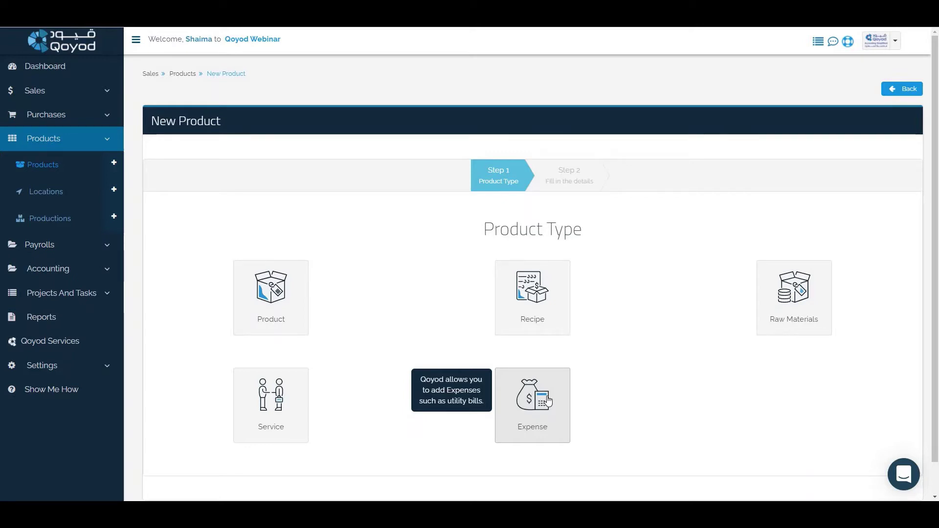
pyautogui.click(288, 304)
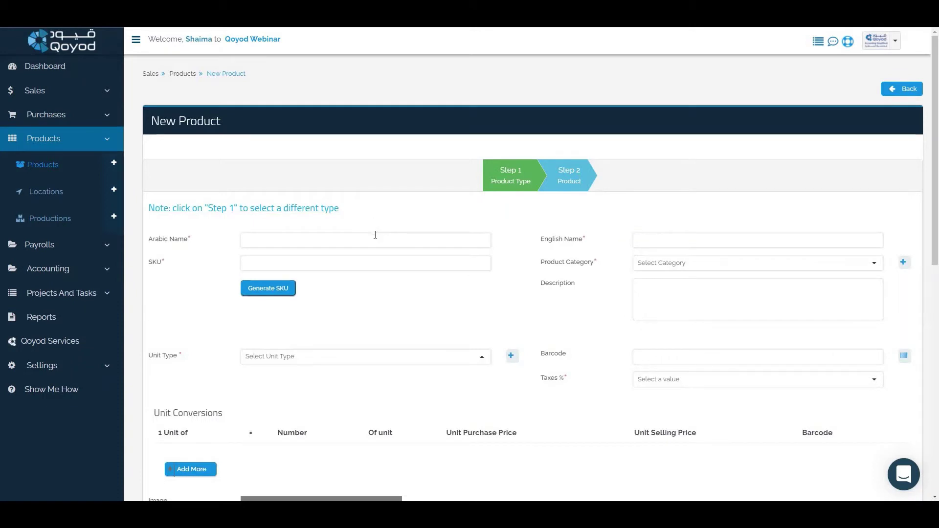
# - Enter Arabic name 'قرب 330 مل' and English name 'Cup 330 Porcelain', then generate the SKU
pyautogui.click(377, 236)
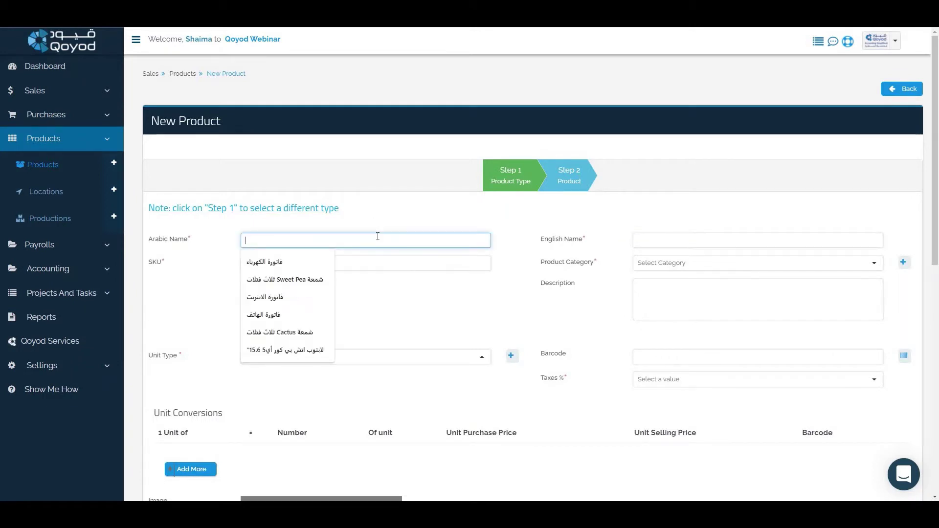
pyautogui.write('قرب 330')
pyautogui.write(' مل')
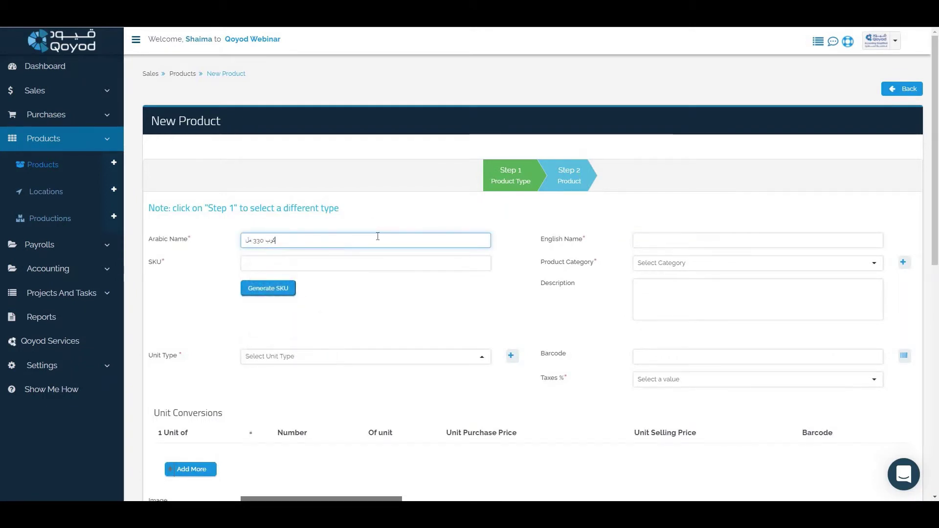
pyautogui.press('Tab')
pyautogui.write('Cup')
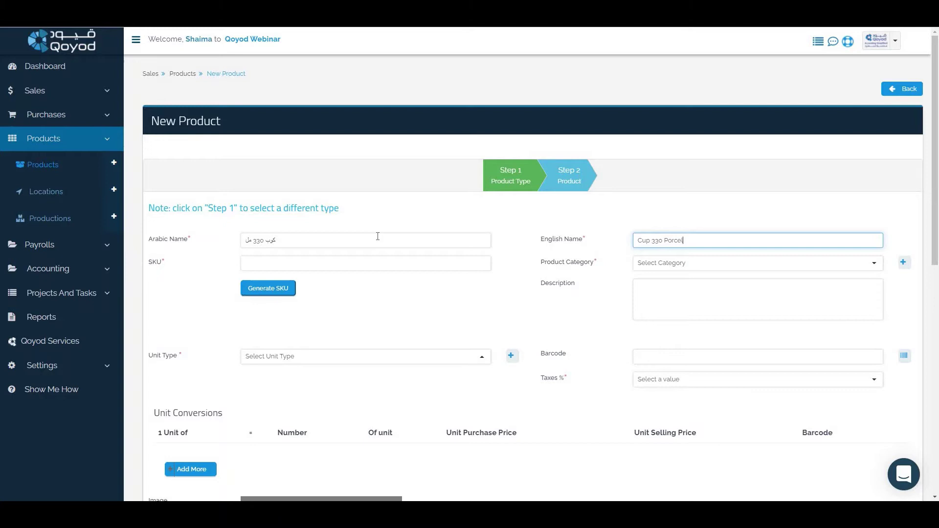
pyautogui.click(370, 266)
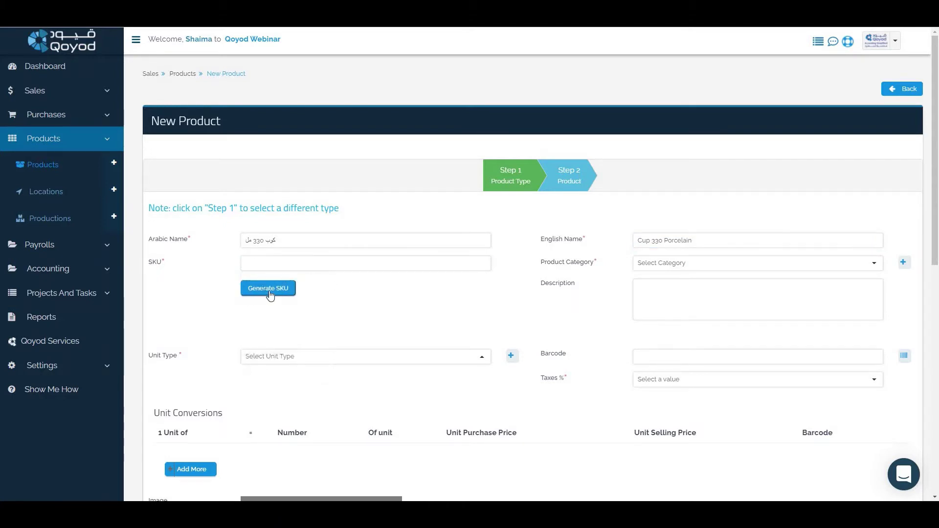
pyautogui.click(277, 286)
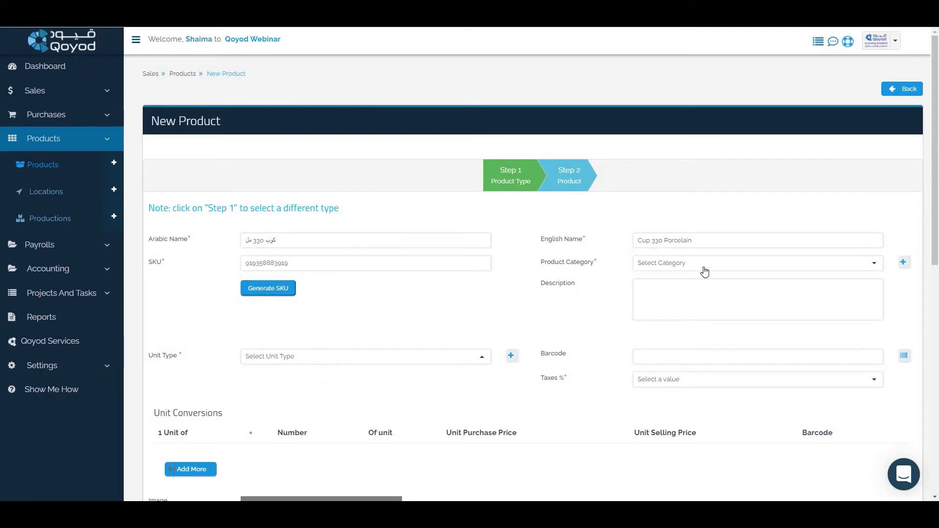
# - Set category أثاث للمعرض and unit type Pcs, and switch the barcode to a generated one
pyautogui.click(733, 266)
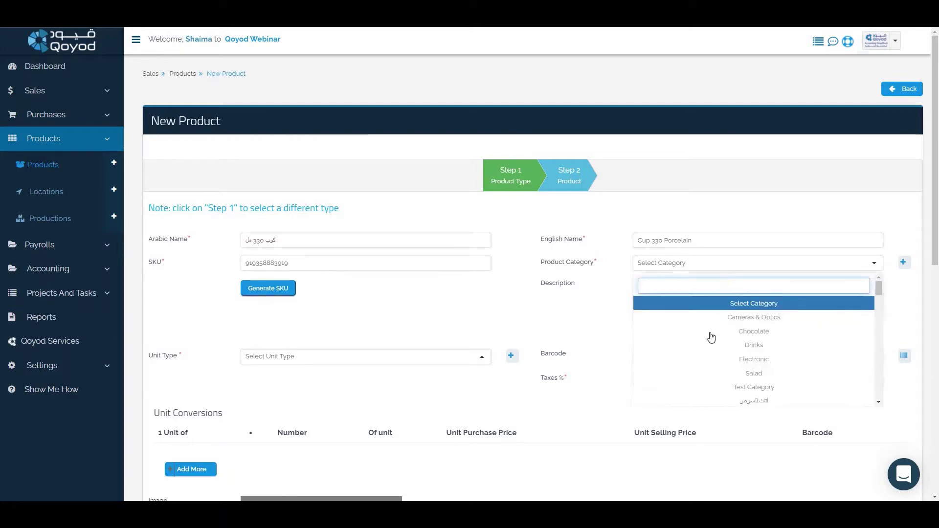
pyautogui.click(776, 400)
pyautogui.click(325, 361)
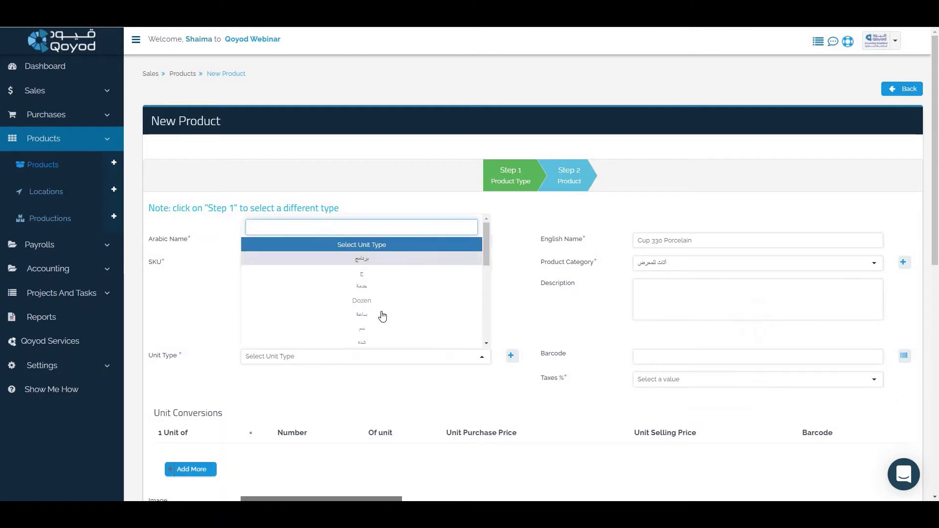
pyautogui.scroll(-3, 383, 316)
pyautogui.click(706, 357)
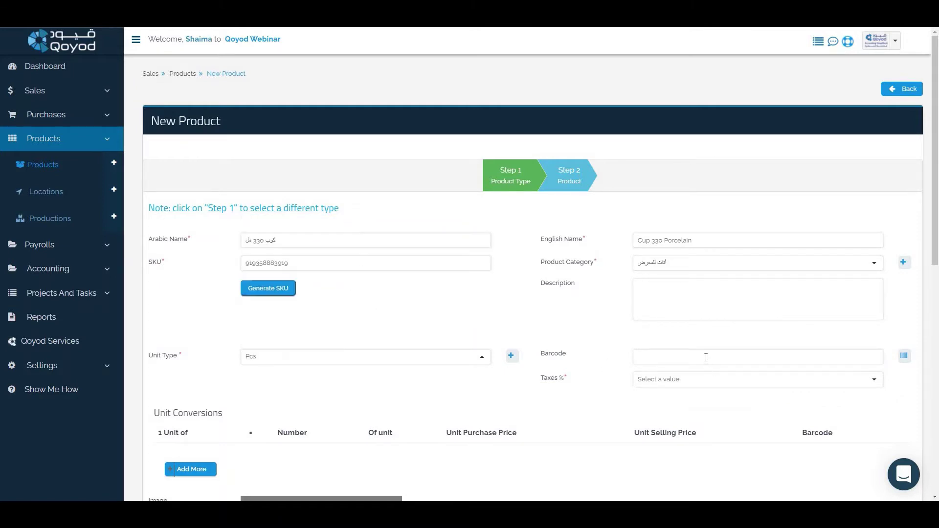
pyautogui.click(873, 355)
pyautogui.click(904, 358)
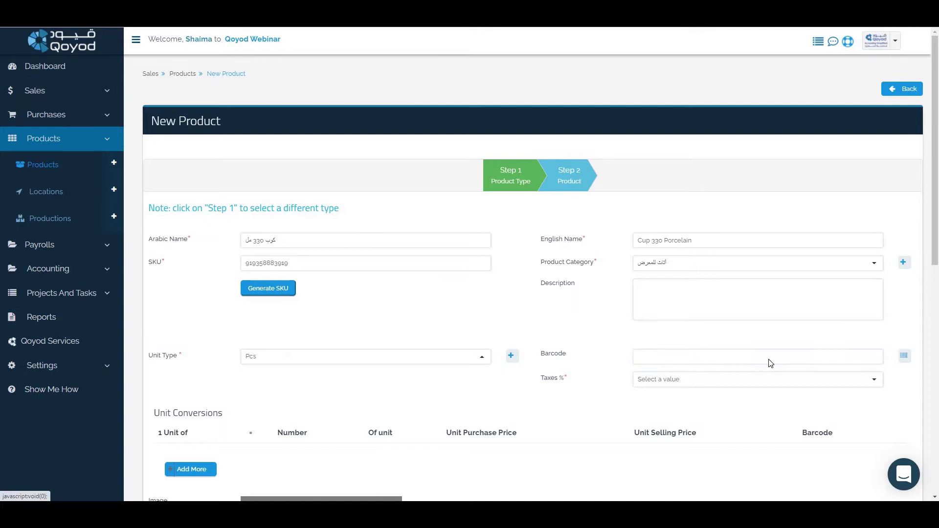
# - Generate random barcode 569146665 and apply the 15% VAT tax rate
pyautogui.click(695, 412)
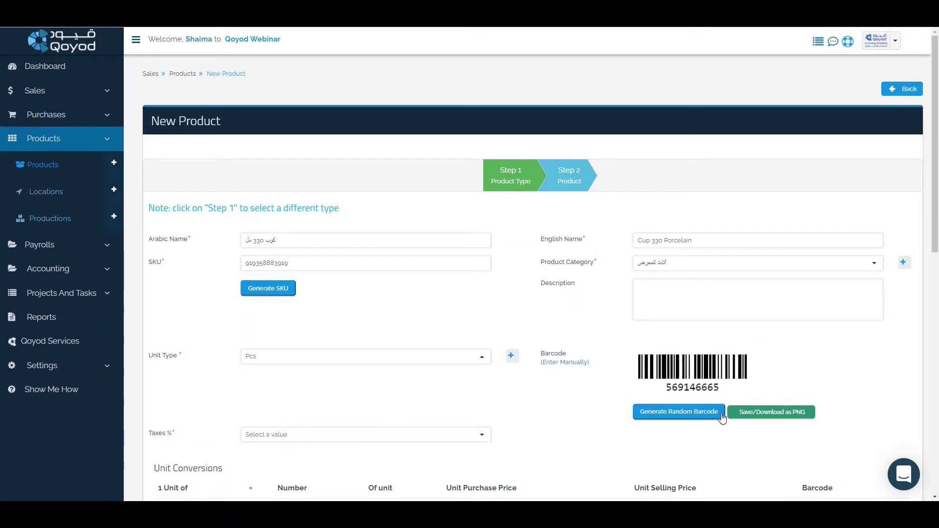
pyautogui.scroll(-3, 566, 228)
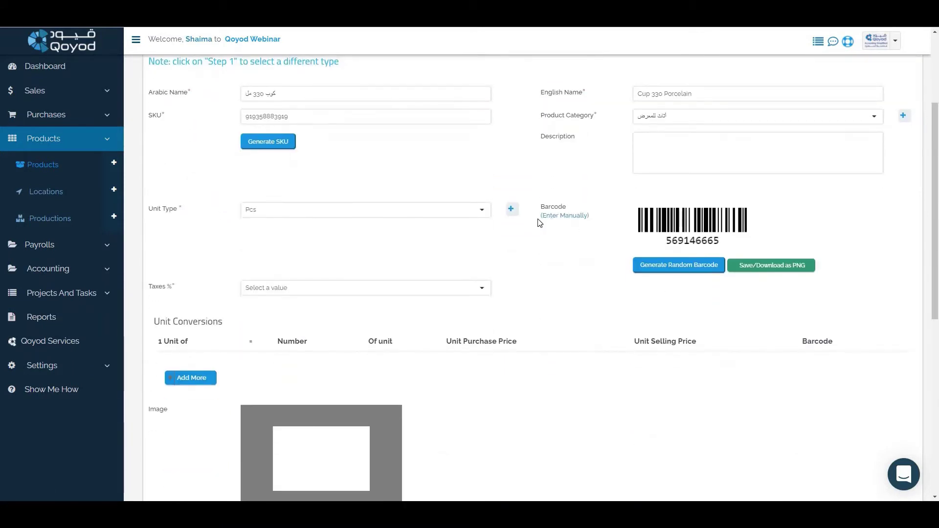
pyautogui.moveTo(590, 219); pyautogui.dragTo(541, 205)
pyautogui.click(390, 290)
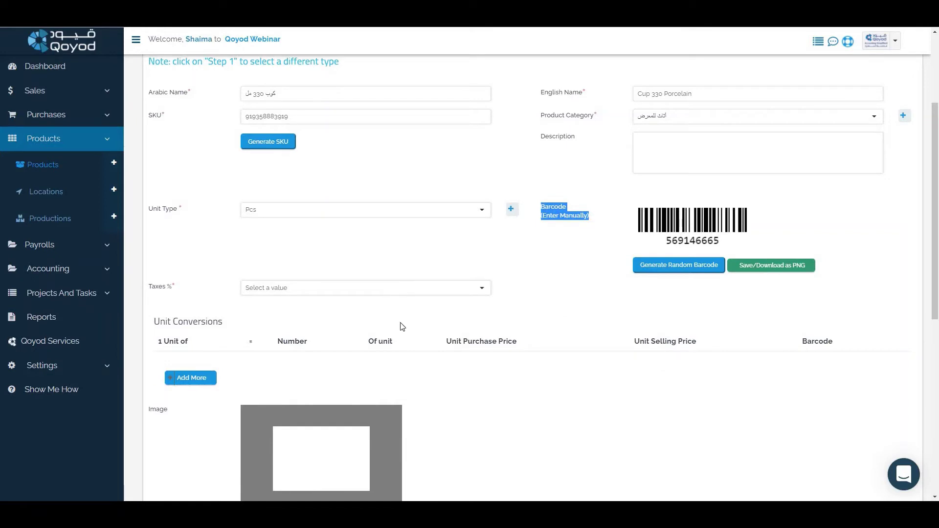
pyautogui.click(420, 388)
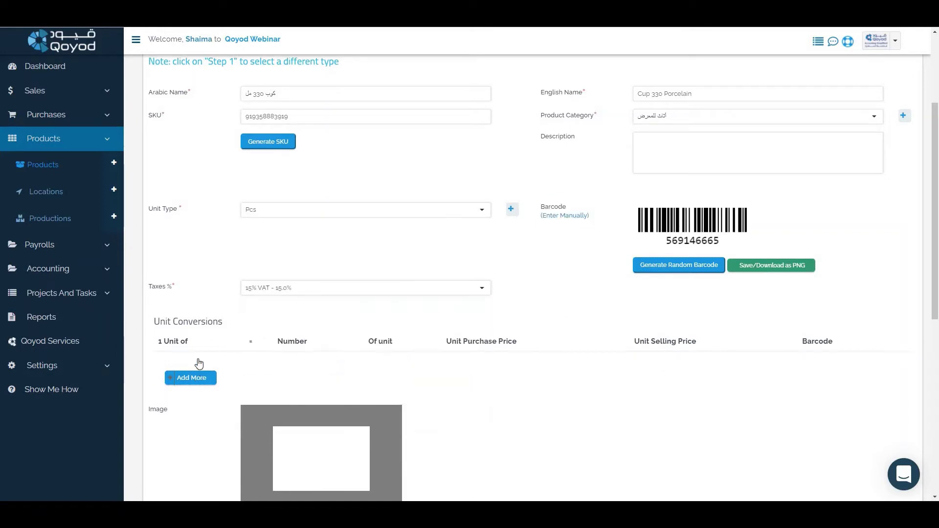
# - Add a unit conversion defining 1 Dozen as 12 Pcs
pyautogui.click(199, 367)
pyautogui.click(197, 105)
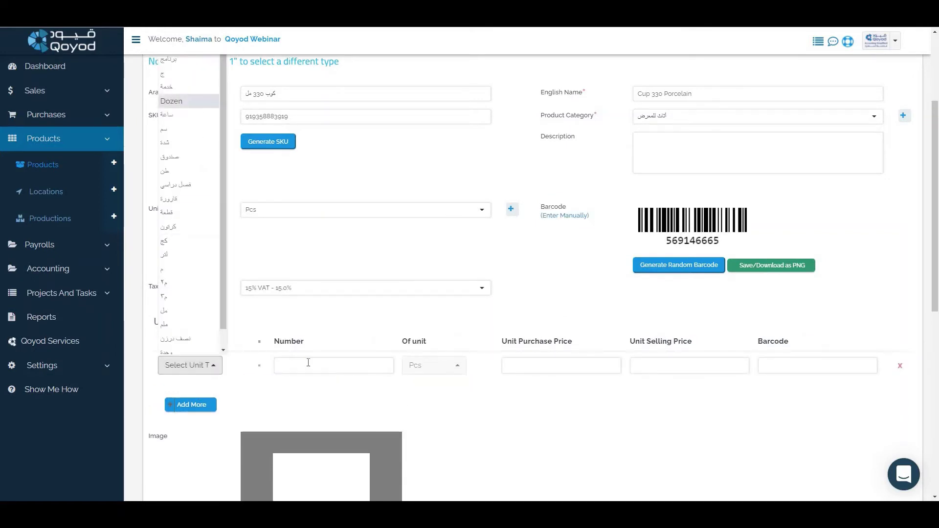
pyautogui.click(309, 370)
pyautogui.write('12')
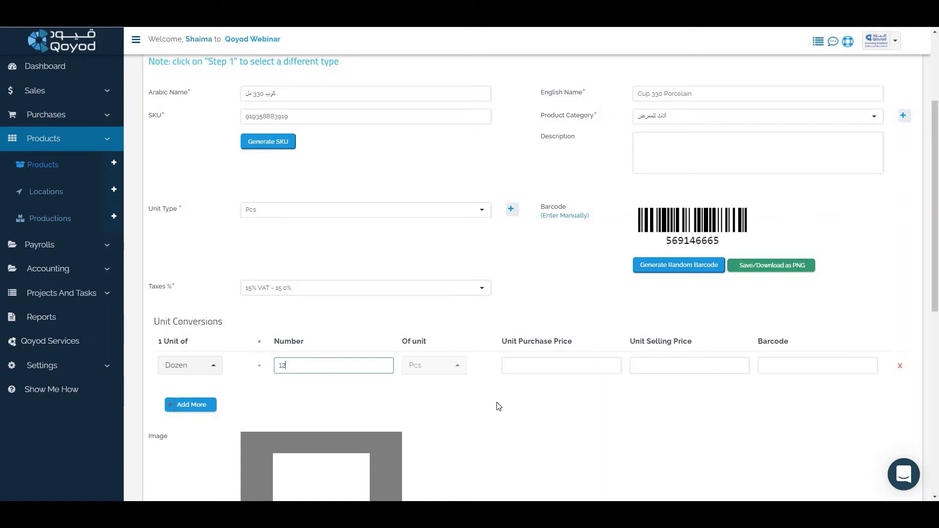
pyautogui.scroll(-4, 498, 406)
# - Make it an inventory item sold and bought, with buying price 30 and selling price 35
pyautogui.click(329, 288)
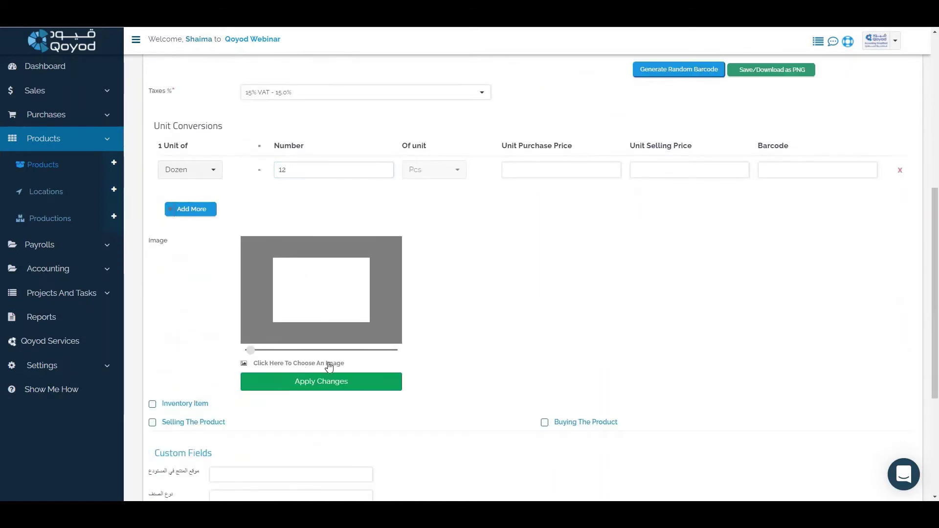
pyautogui.click(152, 404)
pyautogui.click(152, 422)
pyautogui.scroll(-2, 197, 345)
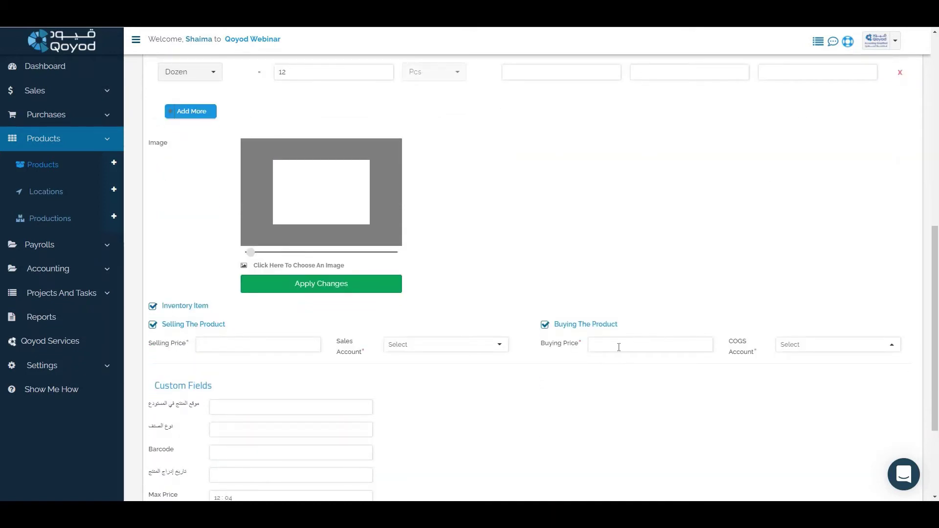
pyautogui.click(663, 342)
pyautogui.write('30')
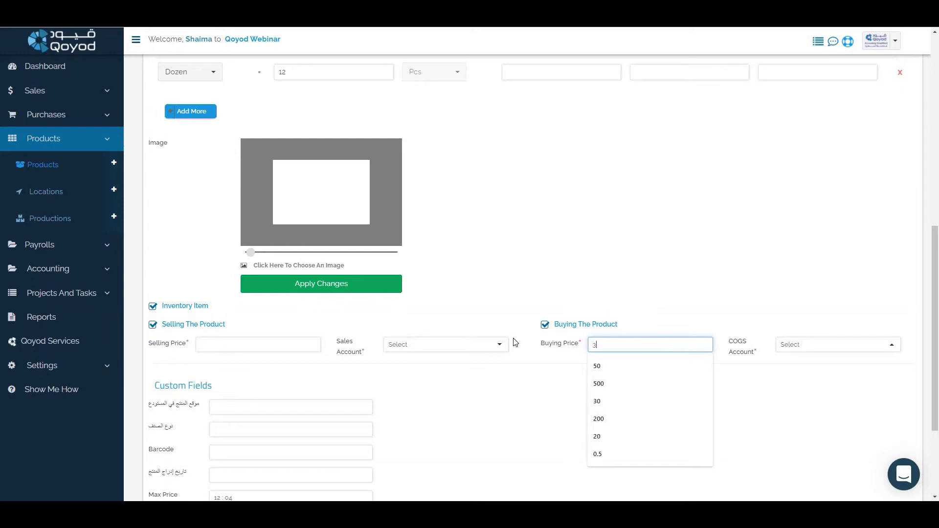
pyautogui.click(276, 350)
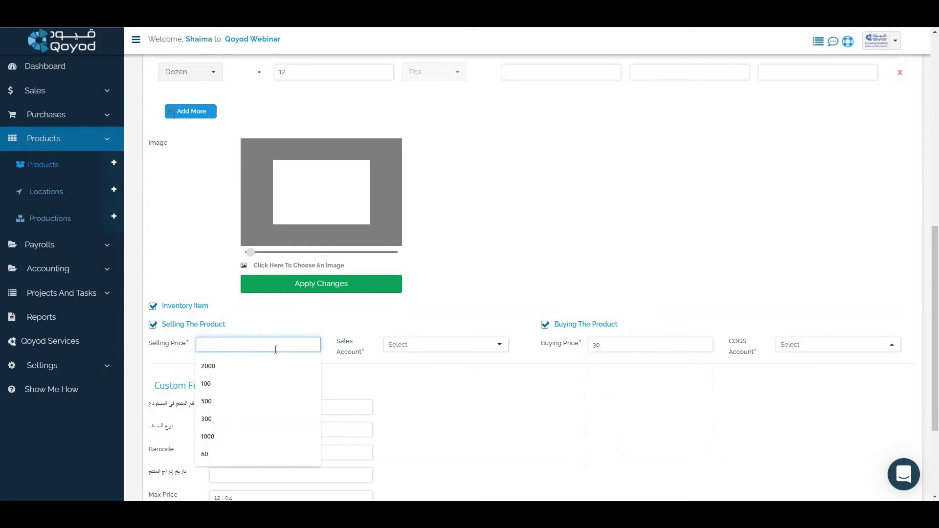
pyautogui.write('35')
# - Assign sales account 4101 - Sales and COGS account 5101 - Cost Of Goods Sold
pyautogui.click(433, 349)
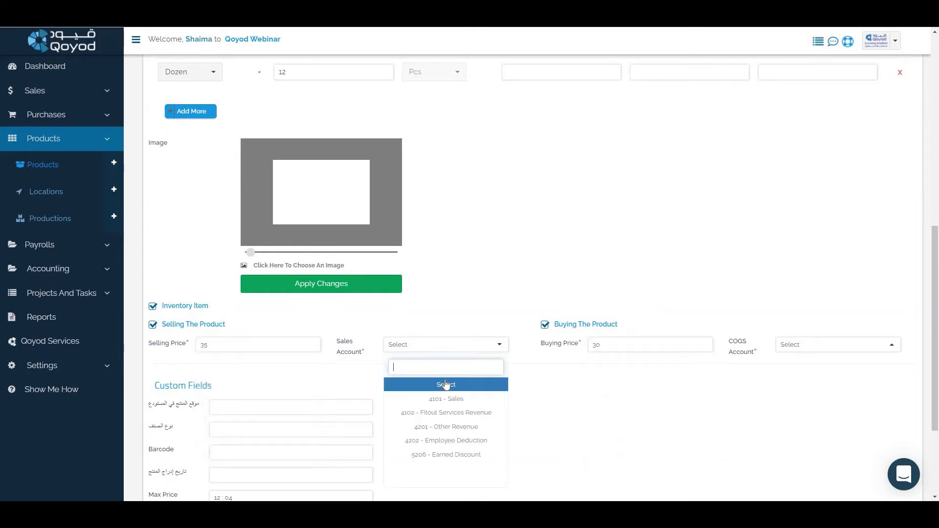
pyautogui.click(852, 369)
pyautogui.click(853, 350)
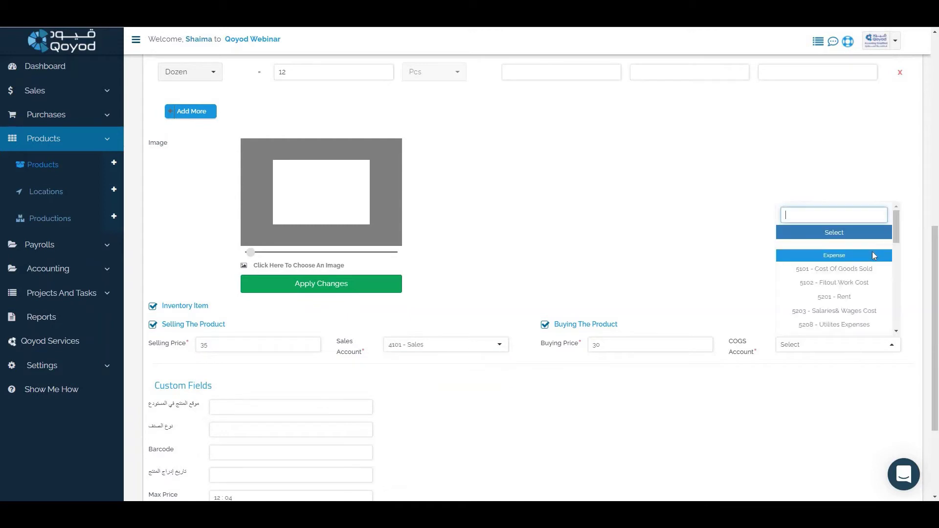
pyautogui.click(840, 351)
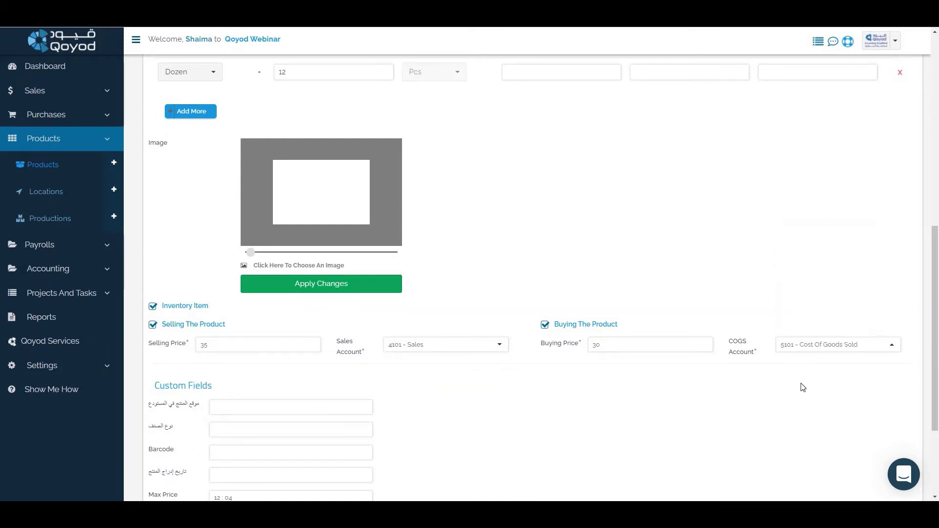
pyautogui.scroll(-1, 334, 382)
pyautogui.scroll(-2, 334, 382)
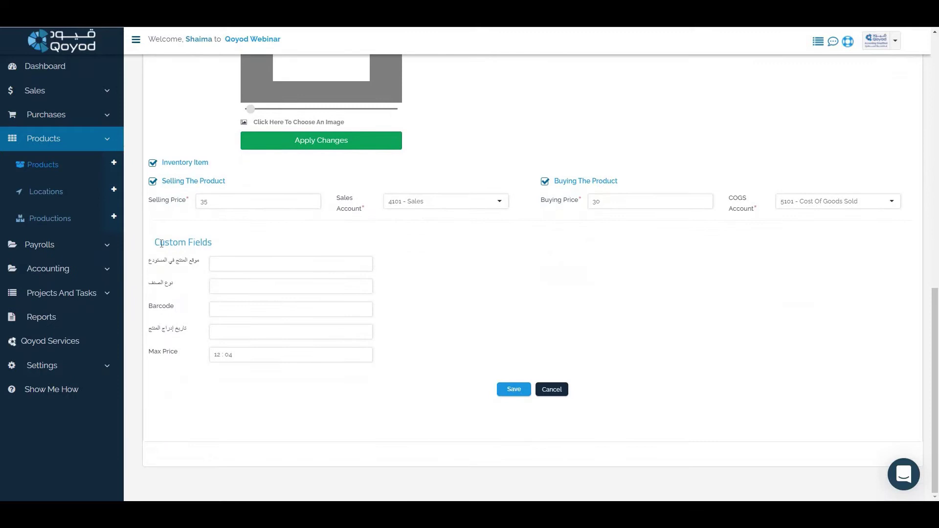
pyautogui.click(48, 366)
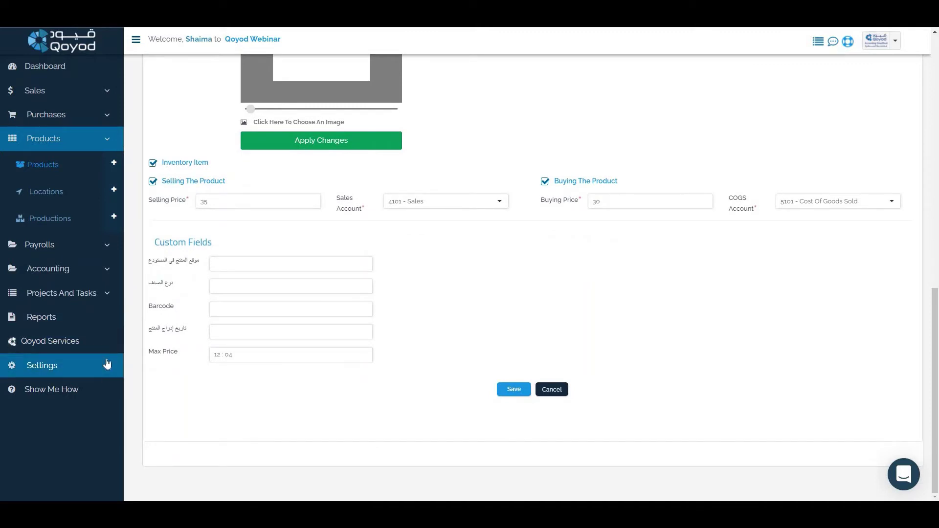
pyautogui.scroll(-2, 77, 406)
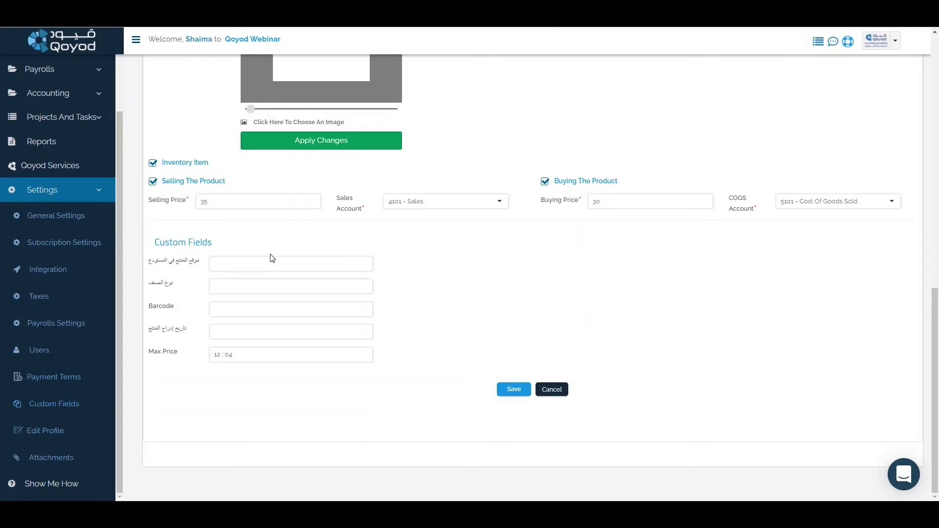
# - Save Cup 330 Porcelain and check its new row: buy 30.00 SAR, sell 35.00 SAR
pyautogui.click(512, 388)
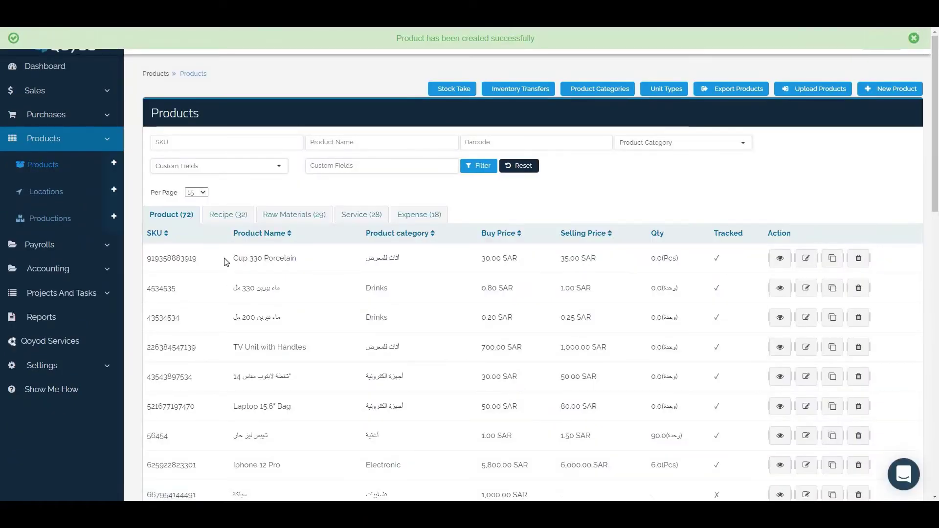
pyautogui.moveTo(224, 260); pyautogui.dragTo(750, 258)
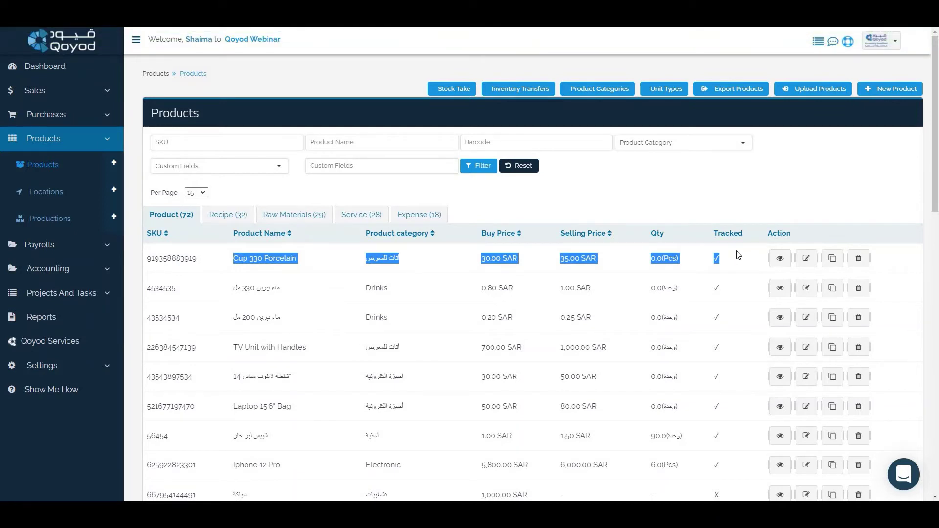
pyautogui.click(739, 255)
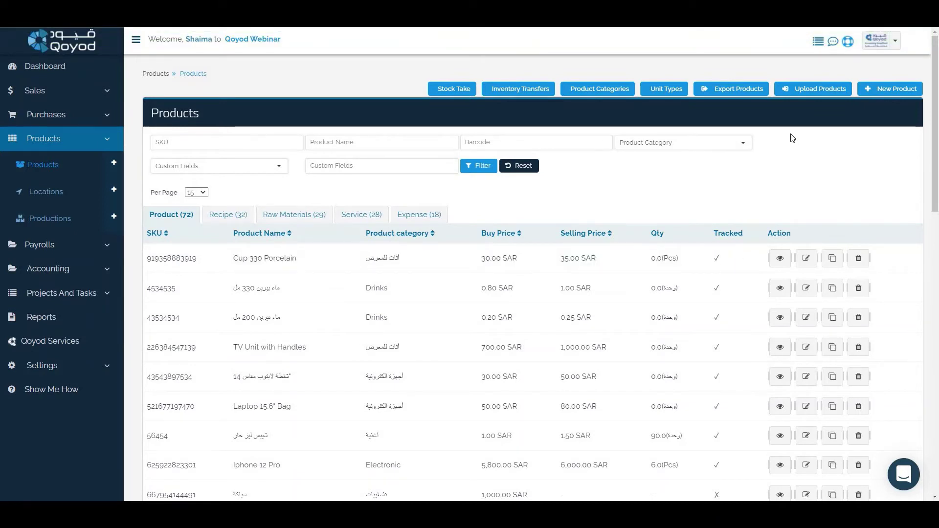
# - Download the xlsx product import template for 1 product and save it to the desktop
pyautogui.click(807, 90)
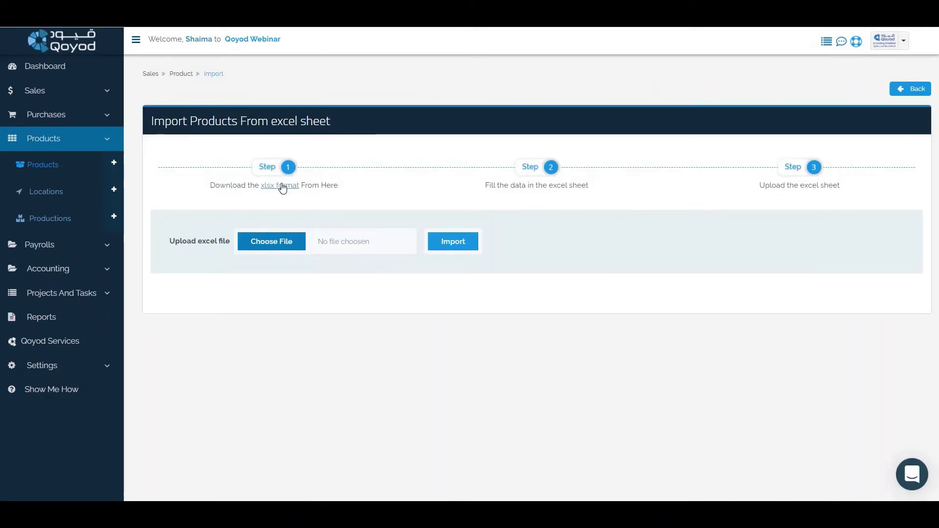
pyautogui.click(282, 186)
pyautogui.click(430, 120)
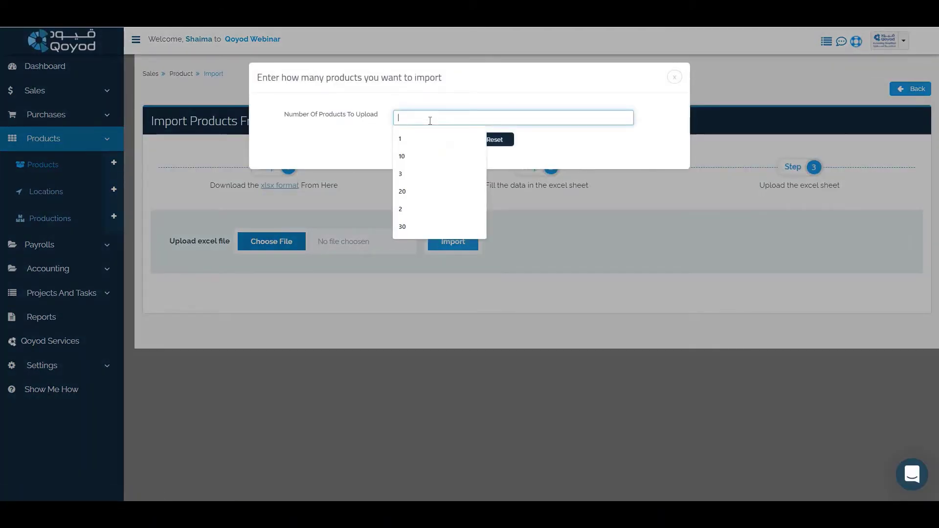
pyautogui.write('1')
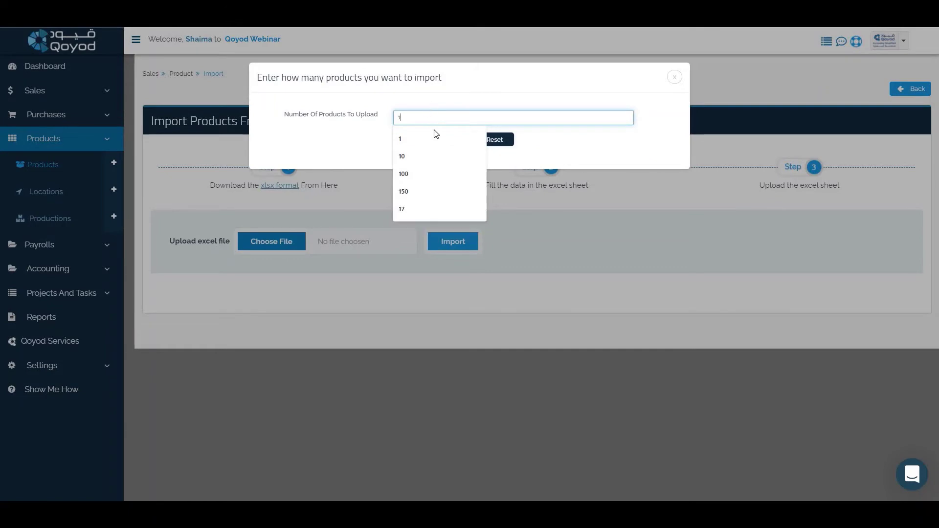
pyautogui.click(436, 137)
pyautogui.click(437, 139)
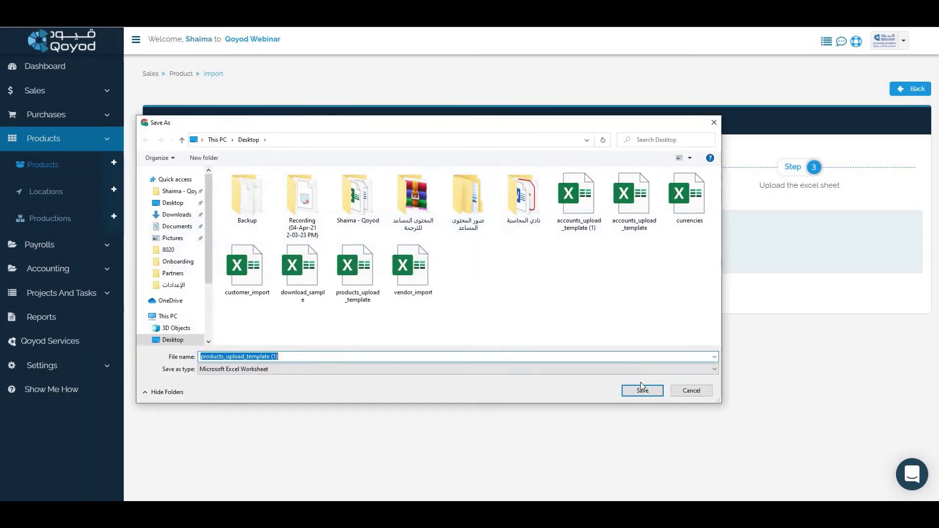
pyautogui.click(643, 389)
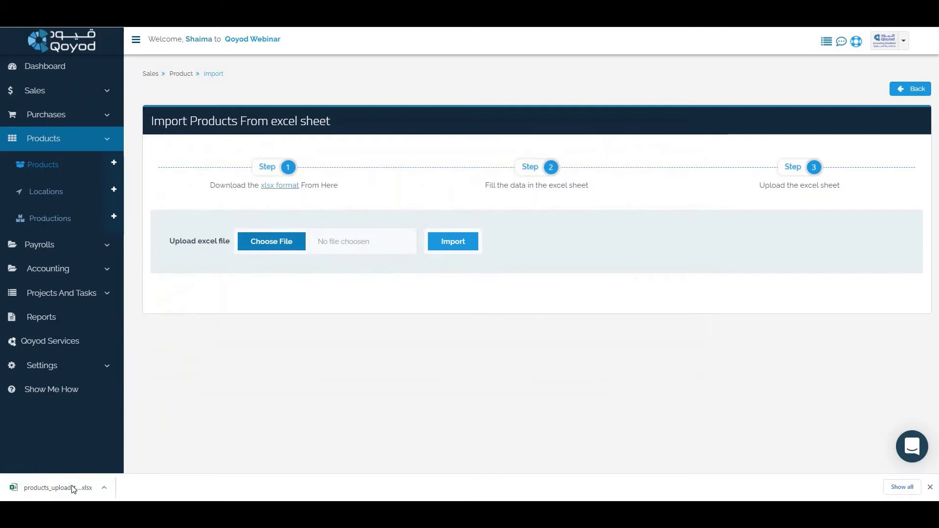
# - Open the downloaded template in Excel, maximized, with editing enabled
pyautogui.click(72, 488)
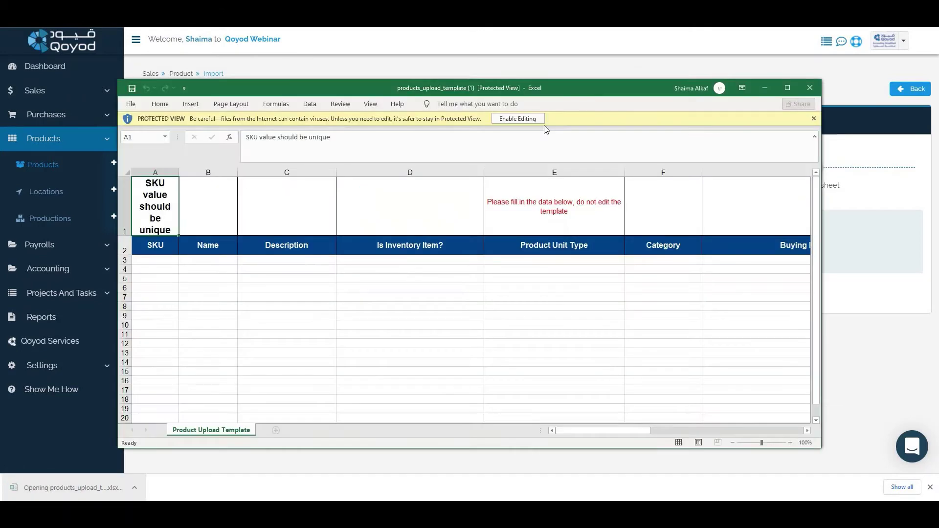
pyautogui.click(785, 86)
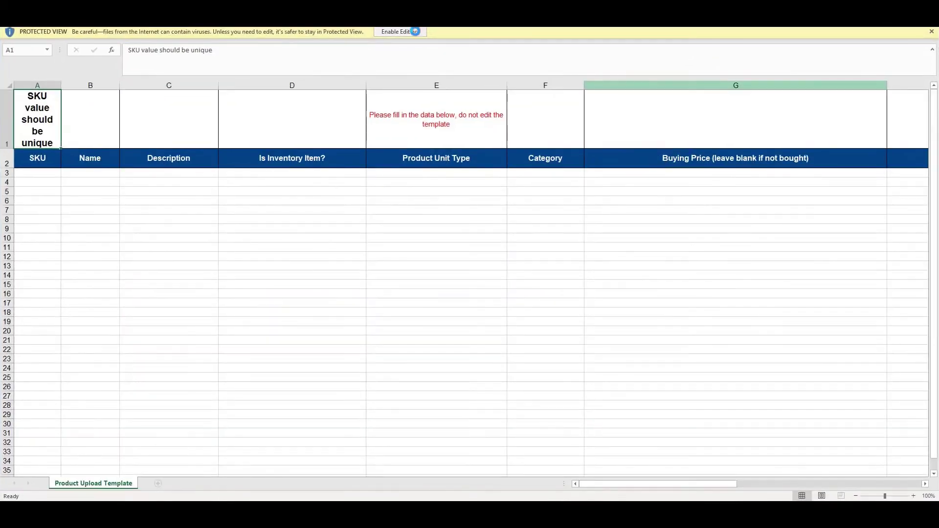
pyautogui.click(415, 31)
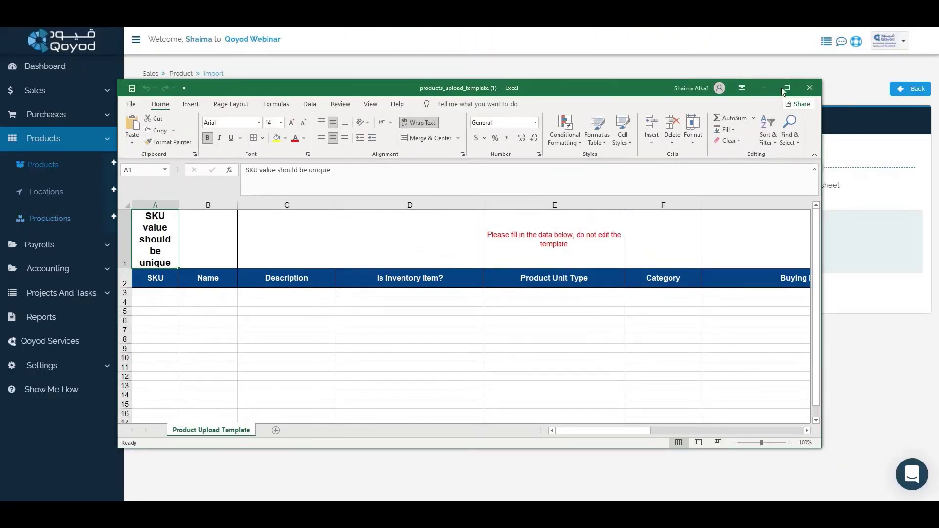
pyautogui.click(787, 87)
pyautogui.click(40, 206)
pyautogui.write('4')
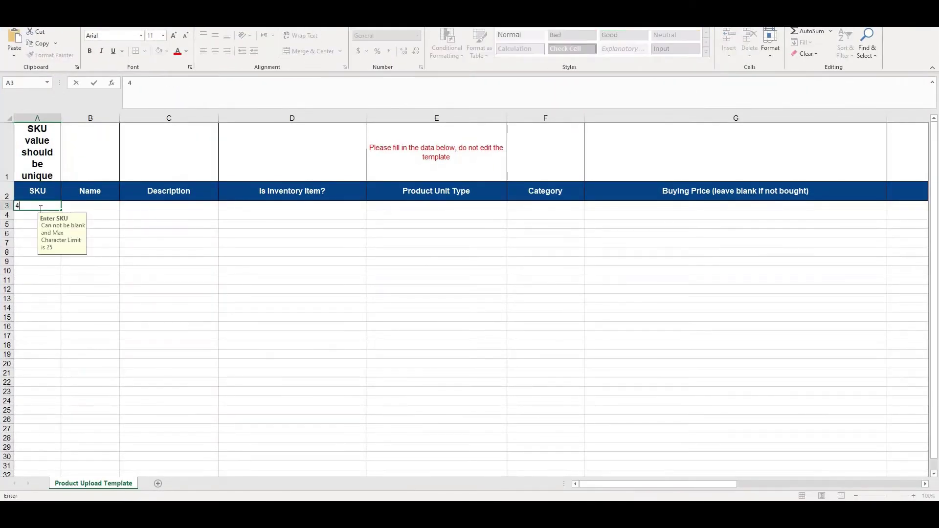
pyautogui.write('534543222')
pyautogui.click(94, 205)
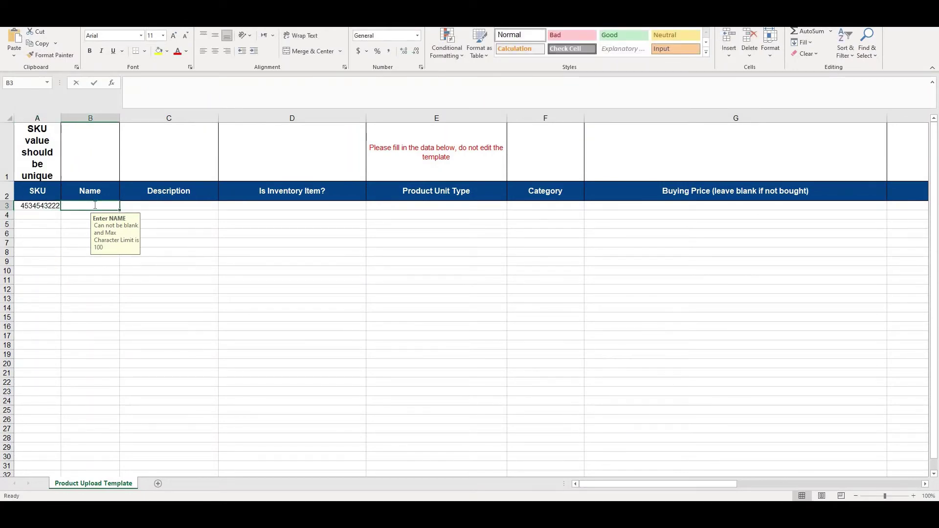
pyautogui.write('Water Bottle 450 ML')
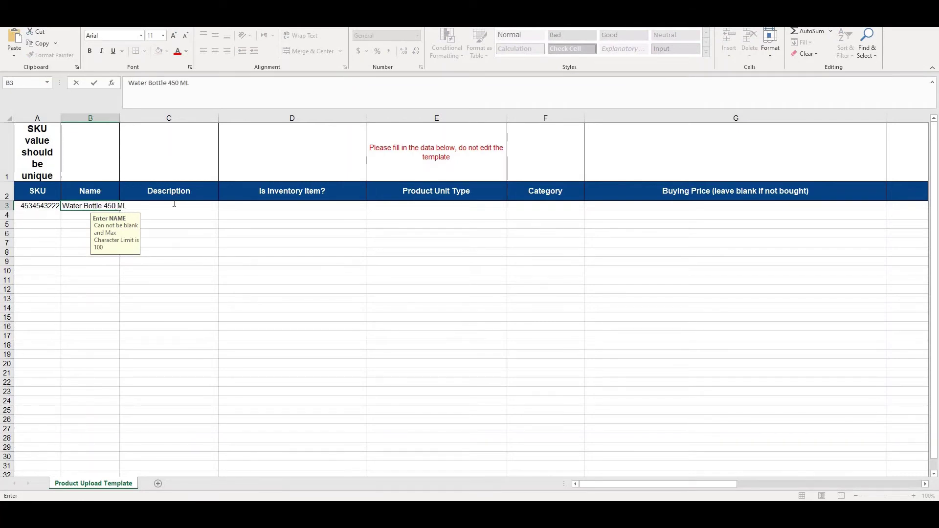
pyautogui.click(223, 209)
pyautogui.click(218, 210)
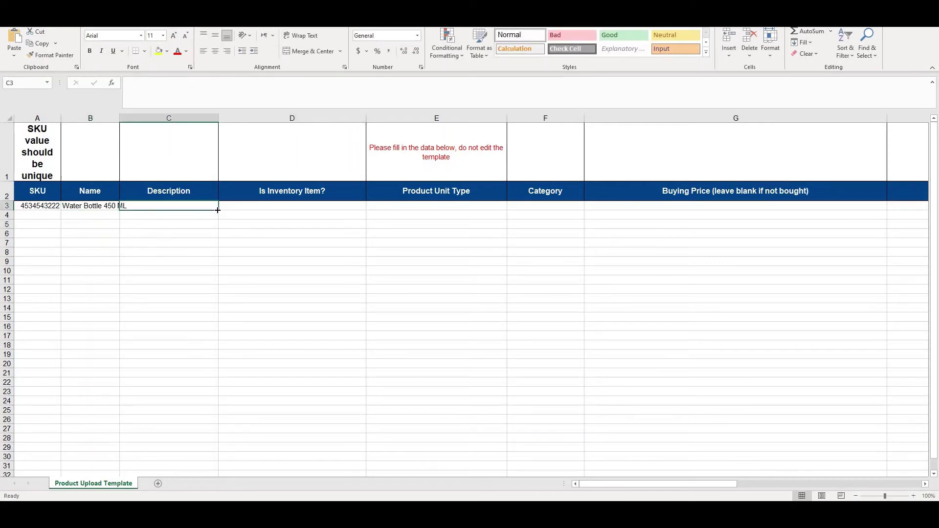
pyautogui.write('Therm')
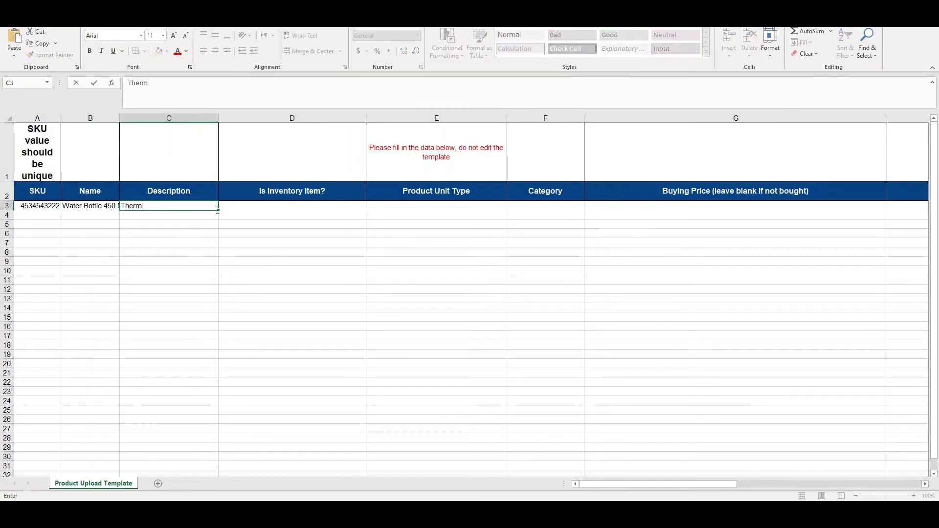
pyautogui.write('os')
pyautogui.press('Tab')
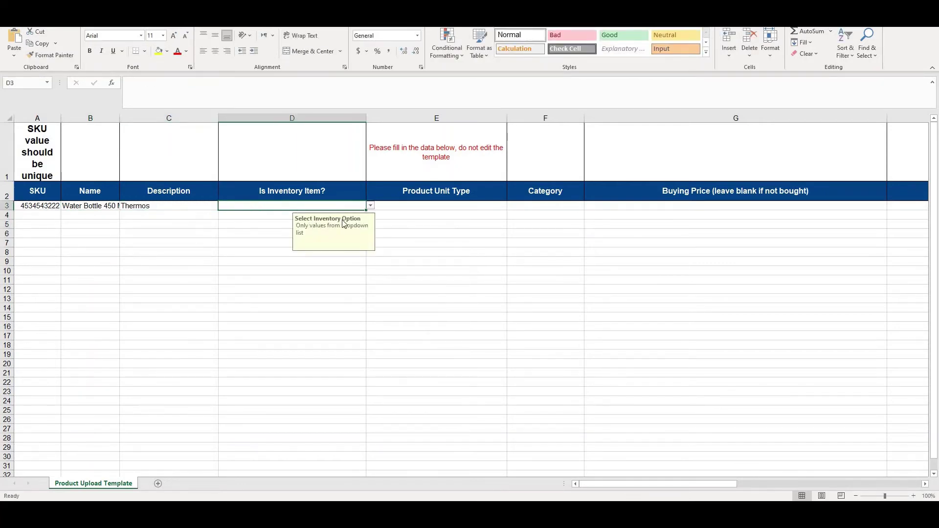
# - Set the row's inventory item to yes and unit type to وحدة
pyautogui.click(367, 206)
pyautogui.click(364, 207)
pyautogui.click(370, 205)
pyautogui.click(467, 209)
pyautogui.write('yes')
pyautogui.press('Tab')
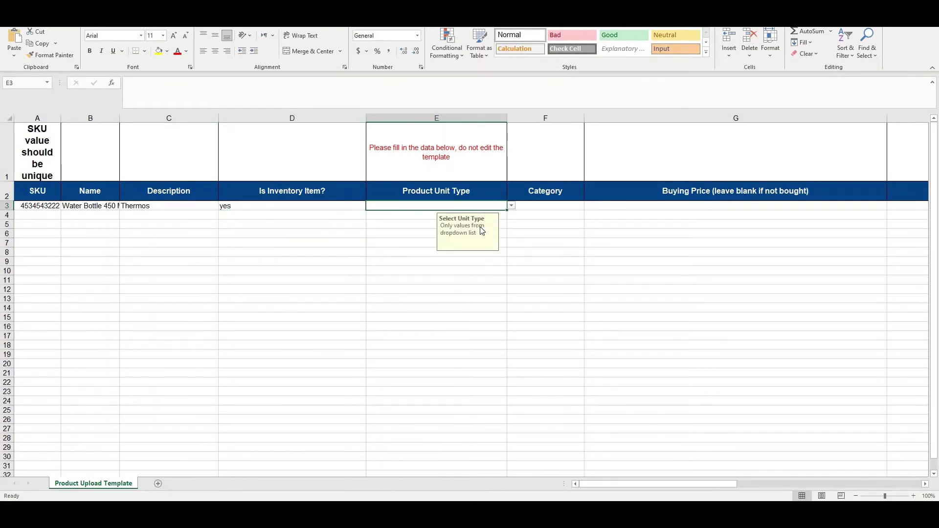
pyautogui.hotkey('alt', 'Down')
pyautogui.scroll(-5, 482, 250)
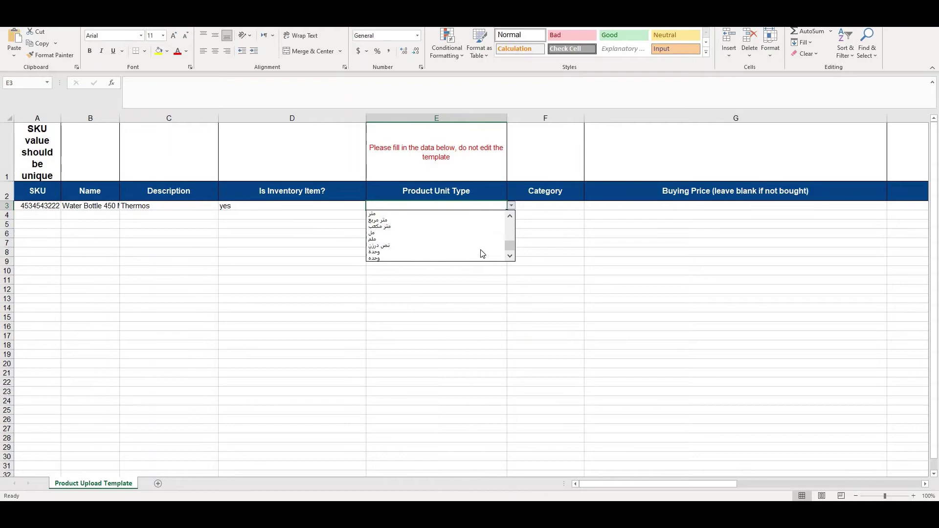
pyautogui.press('Return')
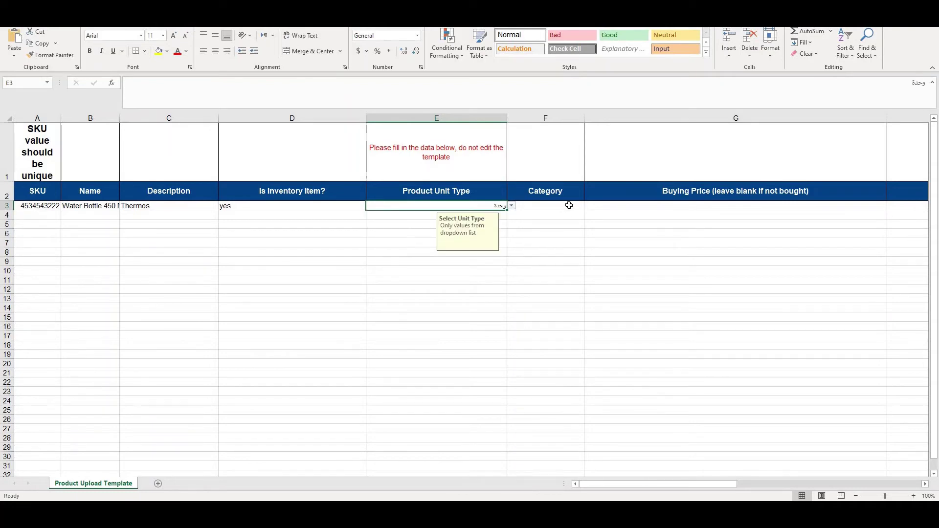
# - Choose category أثاث للمعرض and enter buying price 50 in G3
pyautogui.click(568, 206)
pyautogui.click(589, 205)
pyautogui.press('Down')
pyautogui.press('Down')
pyautogui.press('Down')
pyautogui.press('Down')
pyautogui.press('Down')
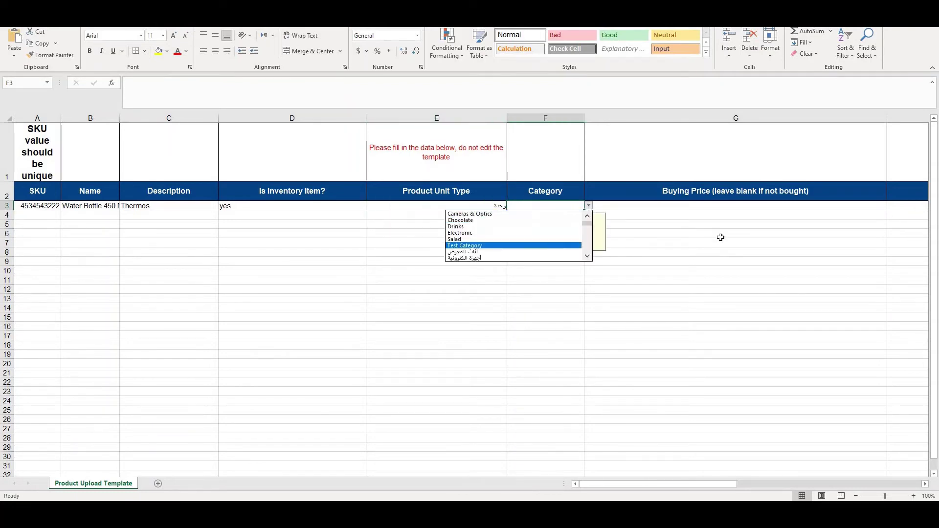
pyautogui.press('Return')
pyautogui.click(737, 212)
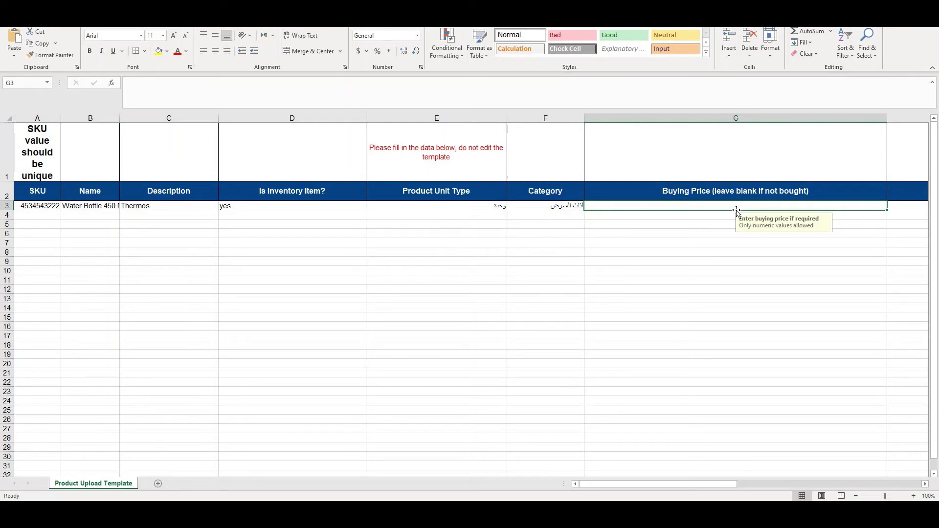
pyautogui.write('50')
pyautogui.click(902, 206)
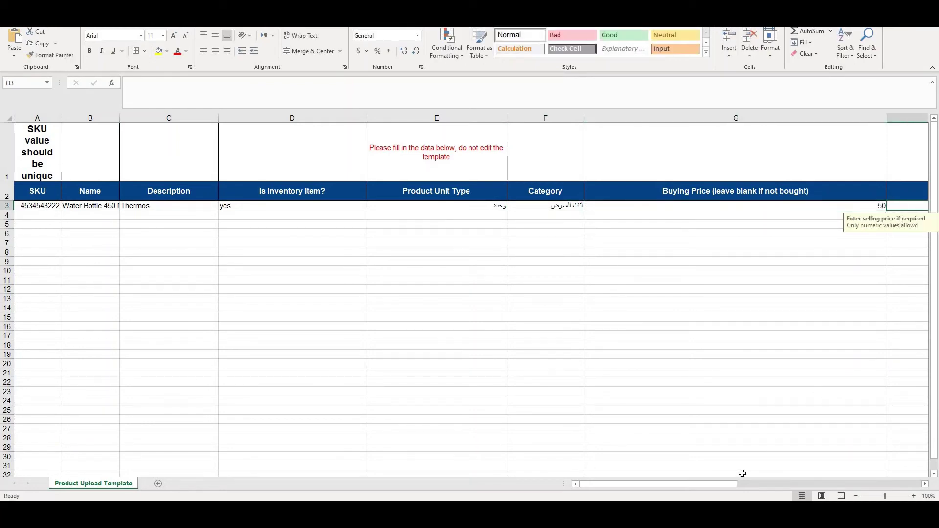
pyautogui.moveTo(730, 484); pyautogui.dragTo(888, 484)
# - Enter selling price 70, expense account 5101, sales account 4101 and 15% VAT
pyautogui.write('70')
pyautogui.click(734, 207)
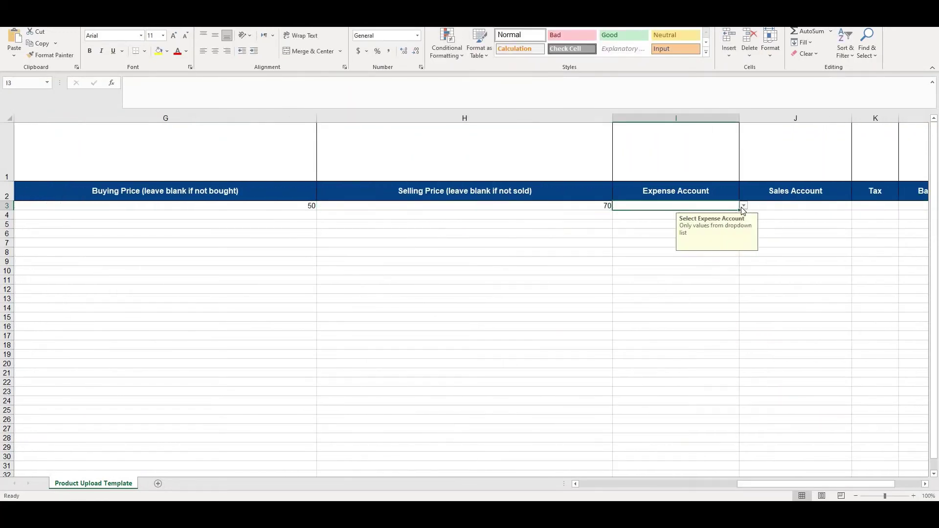
pyautogui.click(743, 206)
pyautogui.press('Return')
pyautogui.click(848, 207)
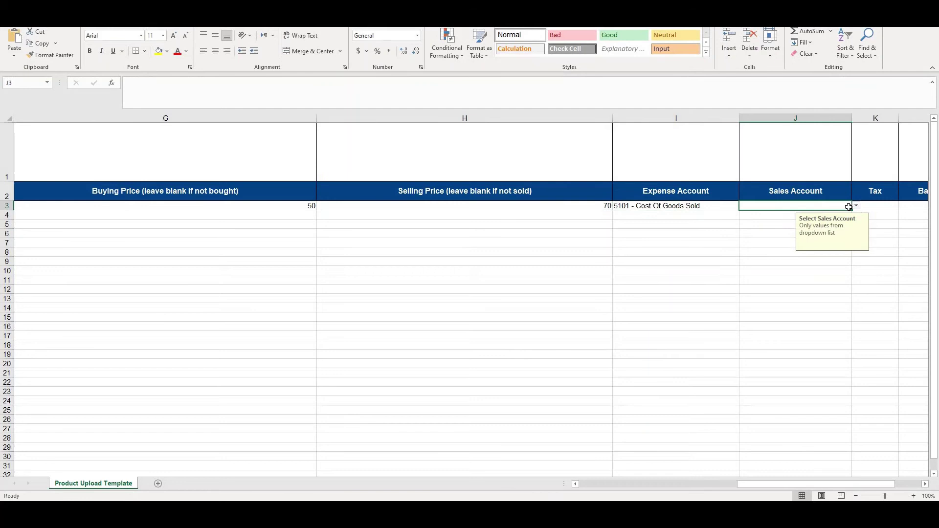
pyautogui.click(856, 206)
pyautogui.press('Return')
pyautogui.click(895, 207)
pyautogui.hotkey('alt', 'Down')
pyautogui.press('Return')
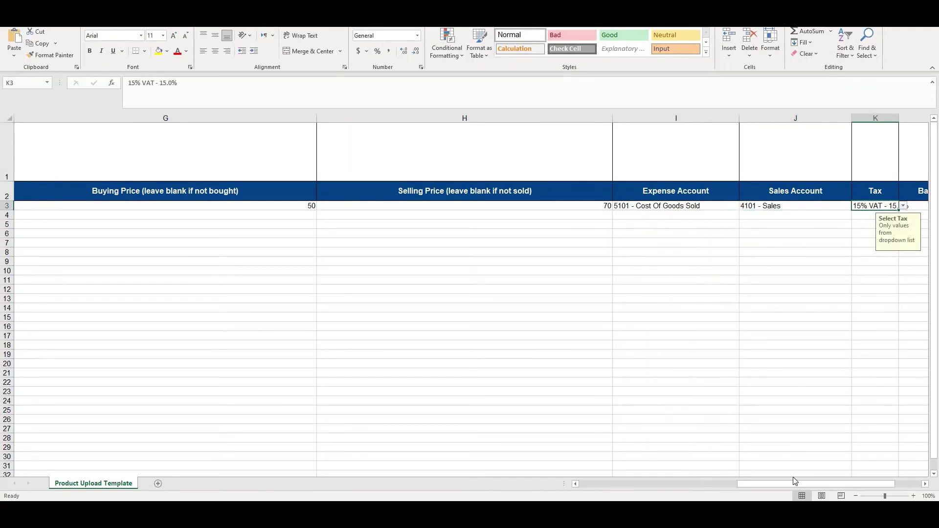
# - Enter barcode 657535466 in L3 and set the product type to Product
pyautogui.moveTo(835, 485); pyautogui.dragTo(842, 486)
pyautogui.click(654, 212)
pyautogui.write('6575354')
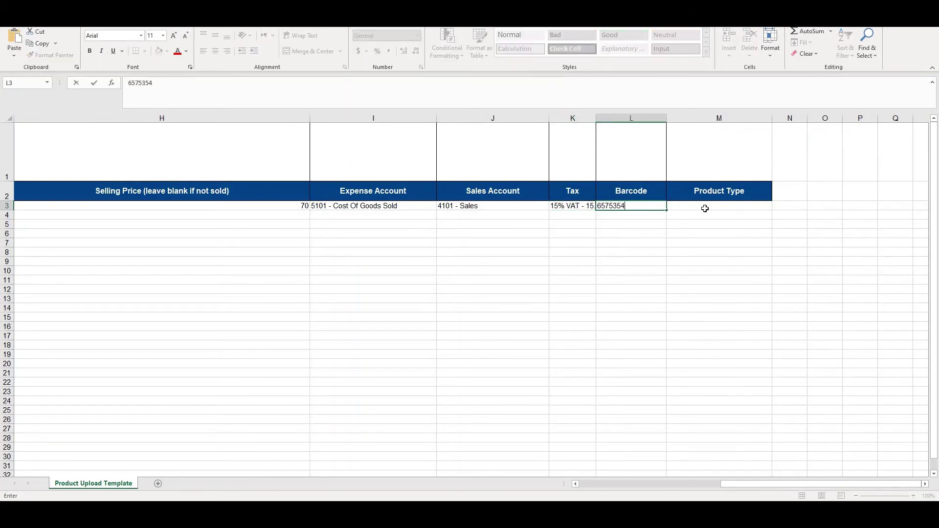
pyautogui.write('66')
pyautogui.click(758, 206)
pyautogui.hotkey('alt', 'Down')
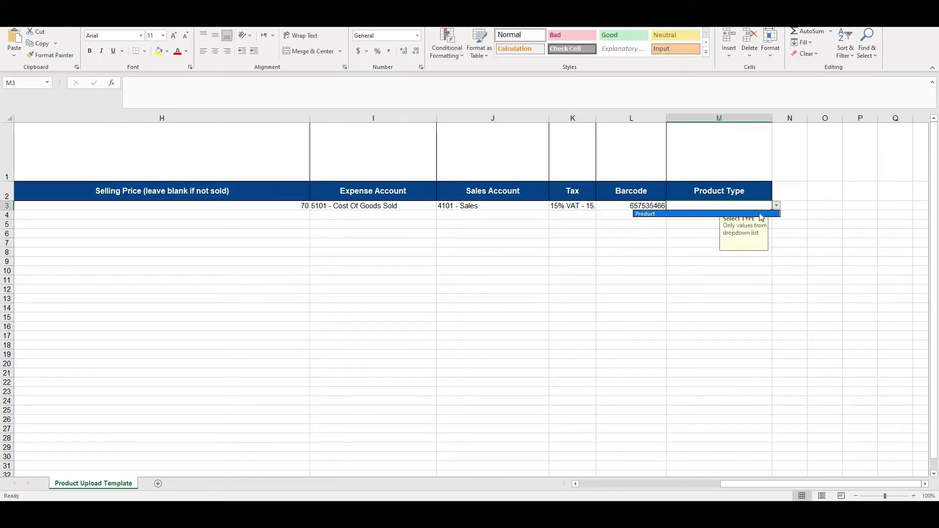
pyautogui.click(759, 216)
# - Select the empty rows below the product row and dismiss their context menu unchanged
pyautogui.moveTo(7, 215); pyautogui.dragTo(8, 277)
pyautogui.rightClick(8, 276)
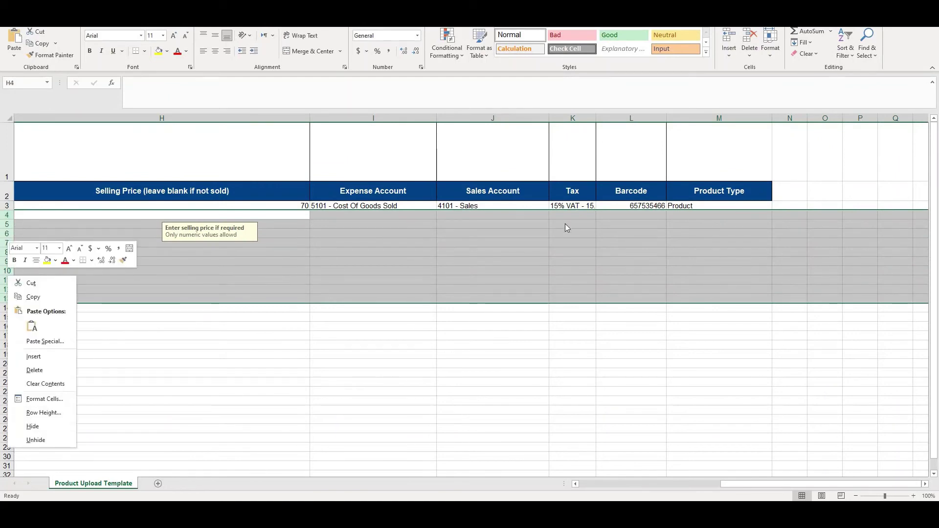
pyautogui.click(661, 221)
pyautogui.click(685, 215)
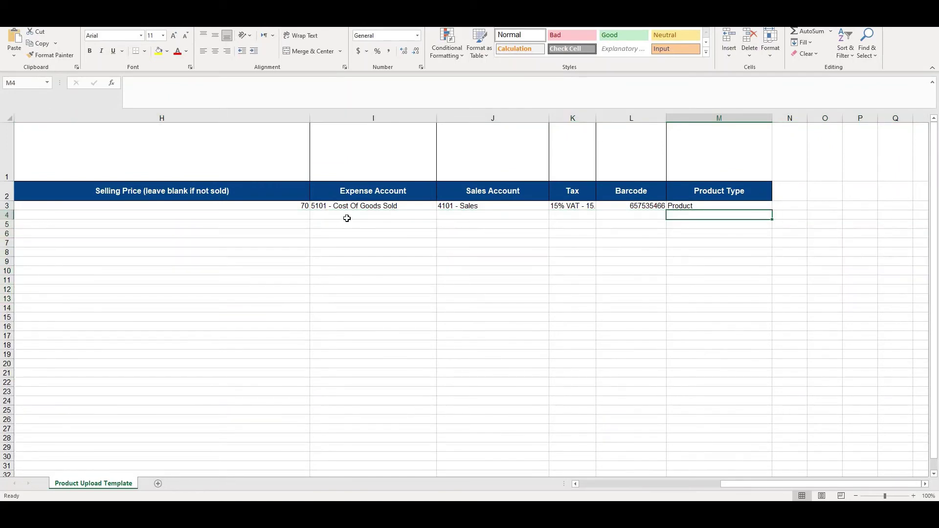
pyautogui.click(267, 216)
pyautogui.moveTo(734, 485); pyautogui.dragTo(425, 483)
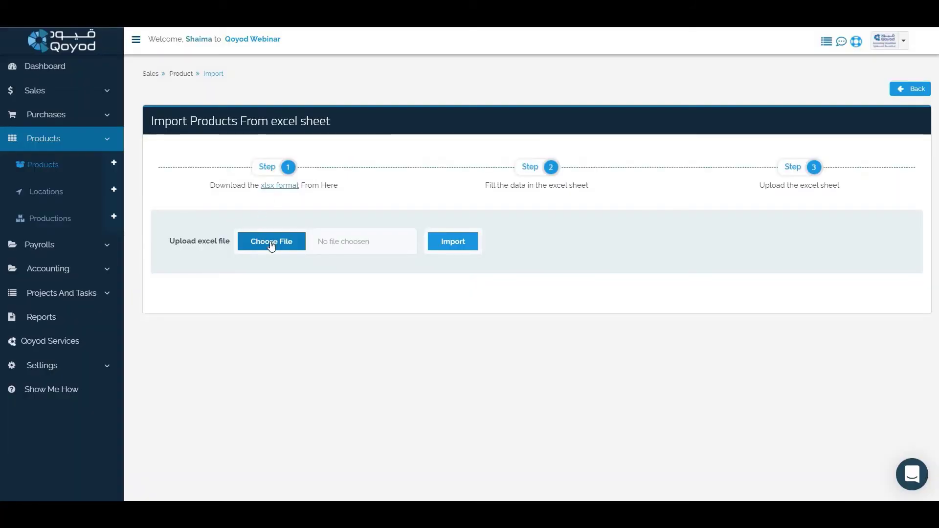
# - Upload products_upload_template from the Desktop and import it into the products list
pyautogui.click(270, 242)
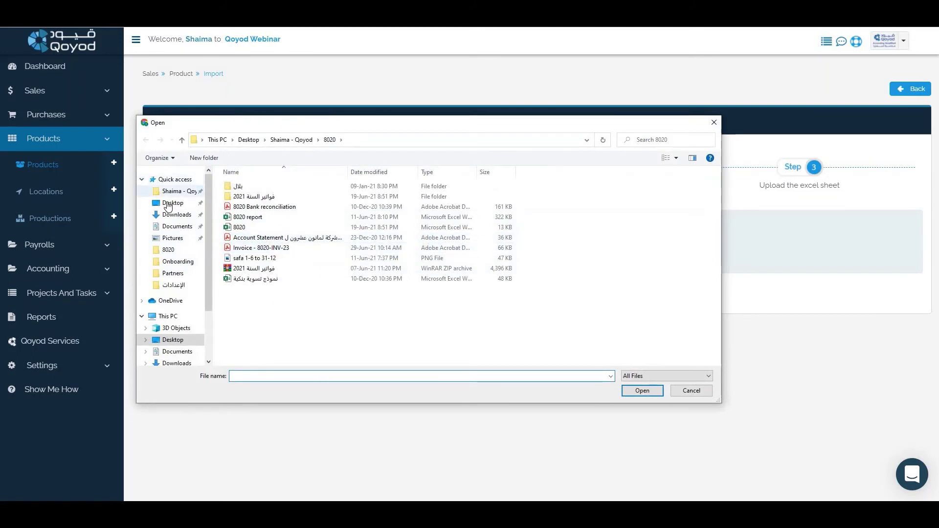
pyautogui.click(172, 202)
pyautogui.scroll(-1, 334, 286)
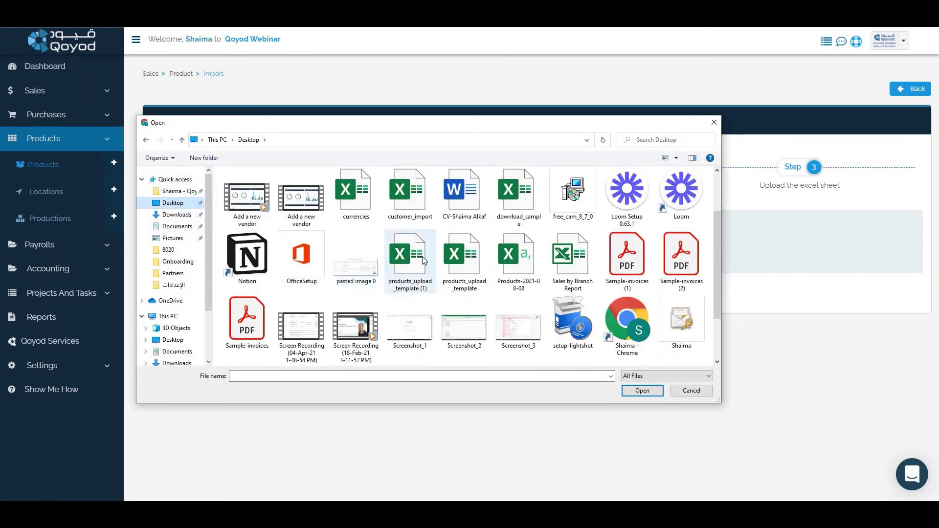
pyautogui.doubleClick(445, 250)
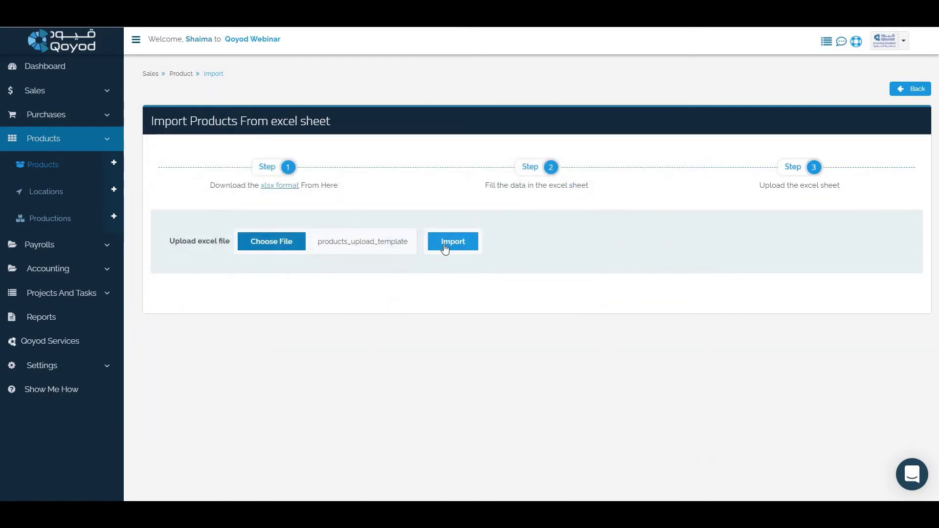
pyautogui.click(445, 243)
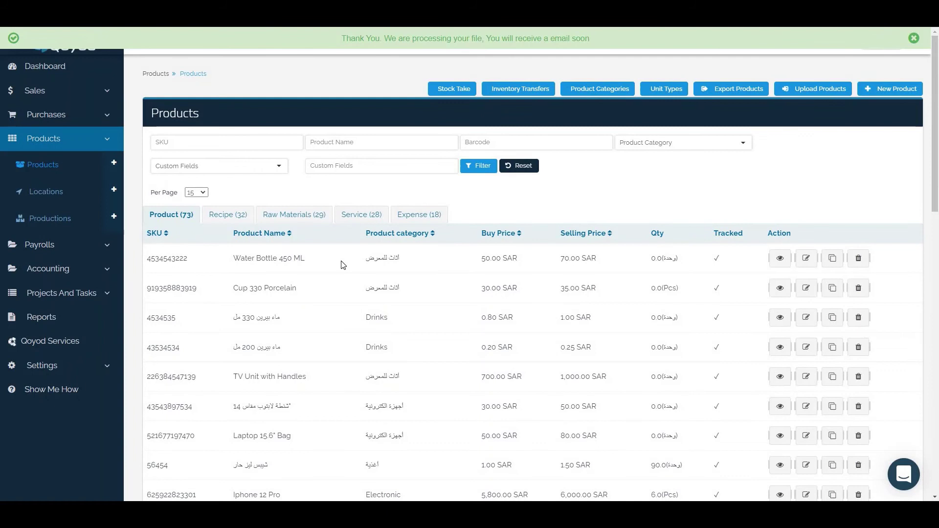
# - Verify the imported Water Bottle 450 ML row, then scroll down to the Iphone 12 Pro product
pyautogui.tripleClick(343, 265)
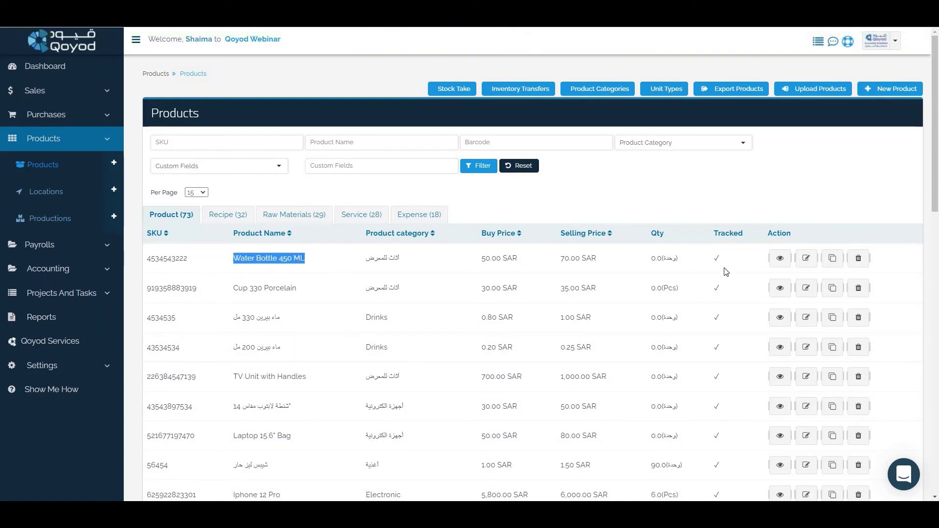
pyautogui.click(755, 398)
pyautogui.scroll(-1, 756, 399)
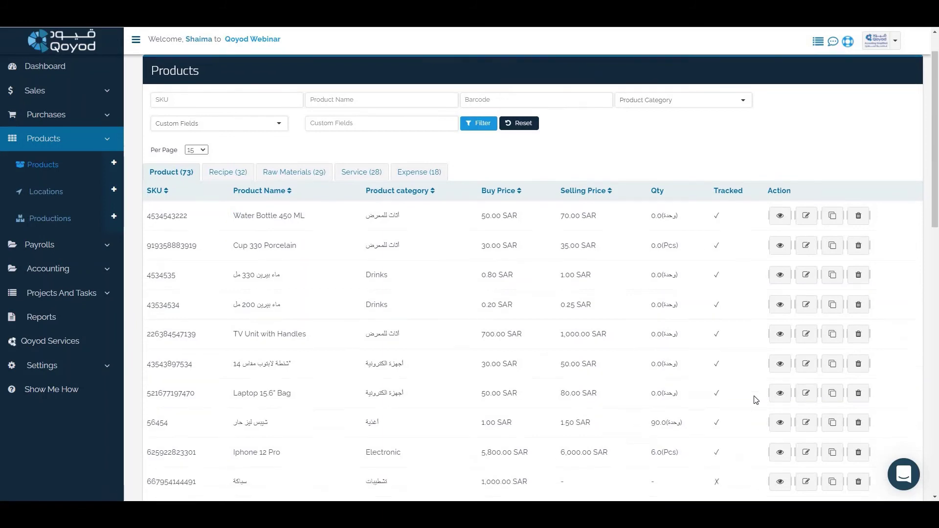
pyautogui.scroll(-1, 756, 400)
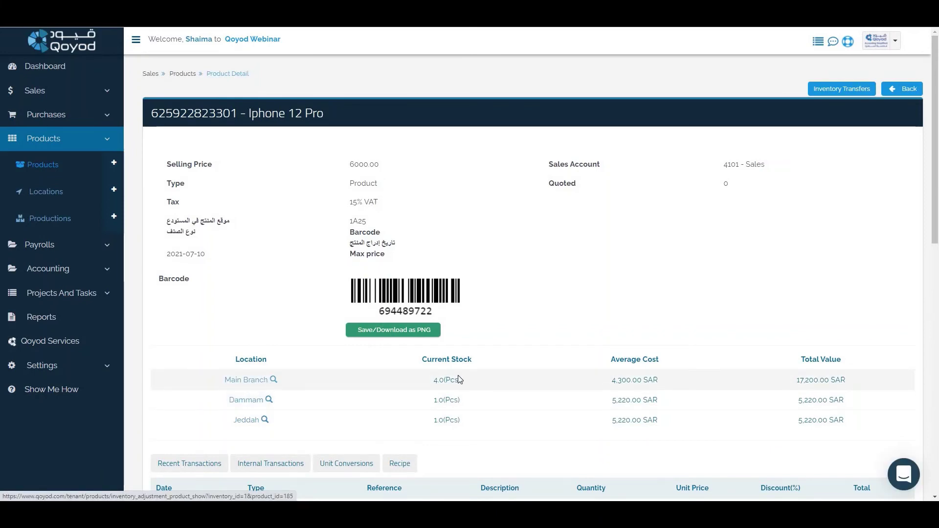
# - Check Iphone 12 Pro's Main Branch adjustments showing stock 4.0, then scroll through its transactions
pyautogui.click(460, 379)
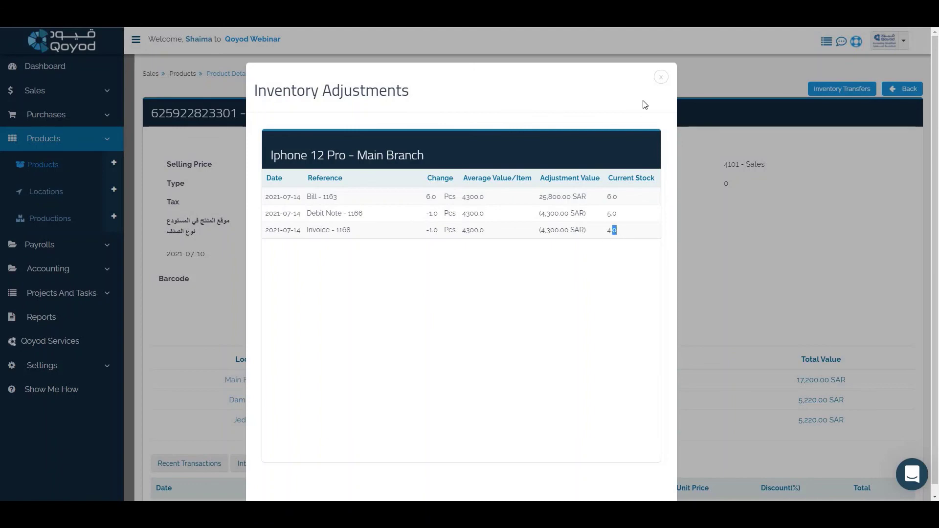
pyautogui.press('Escape')
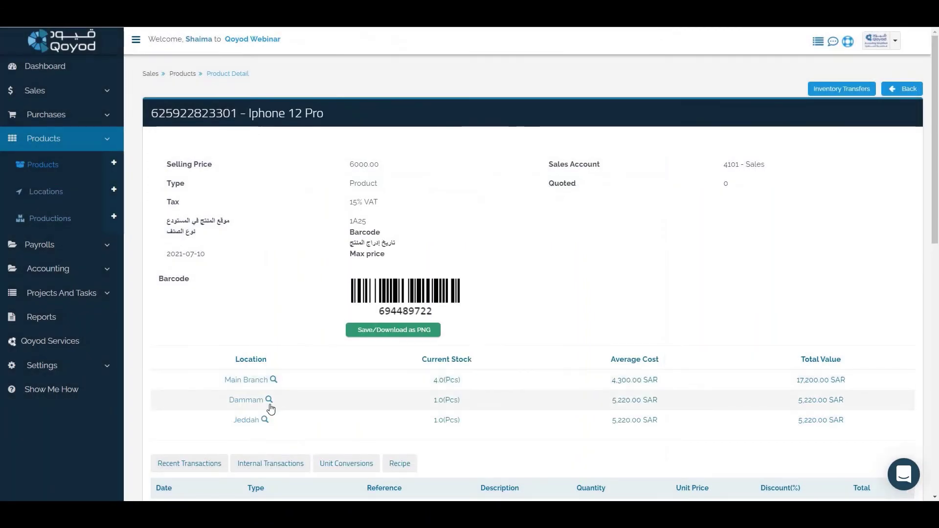
pyautogui.scroll(-1, 269, 404)
pyautogui.scroll(-1, 272, 408)
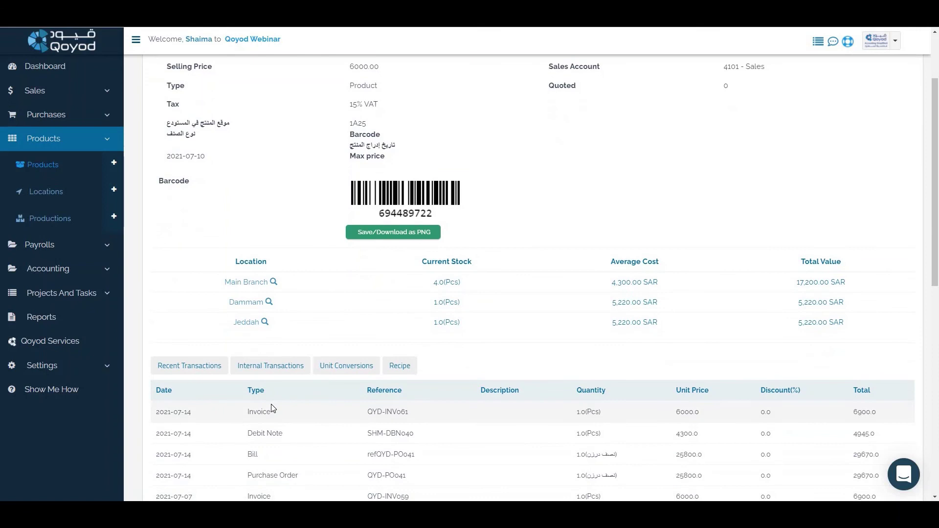
pyautogui.scroll(2, 273, 408)
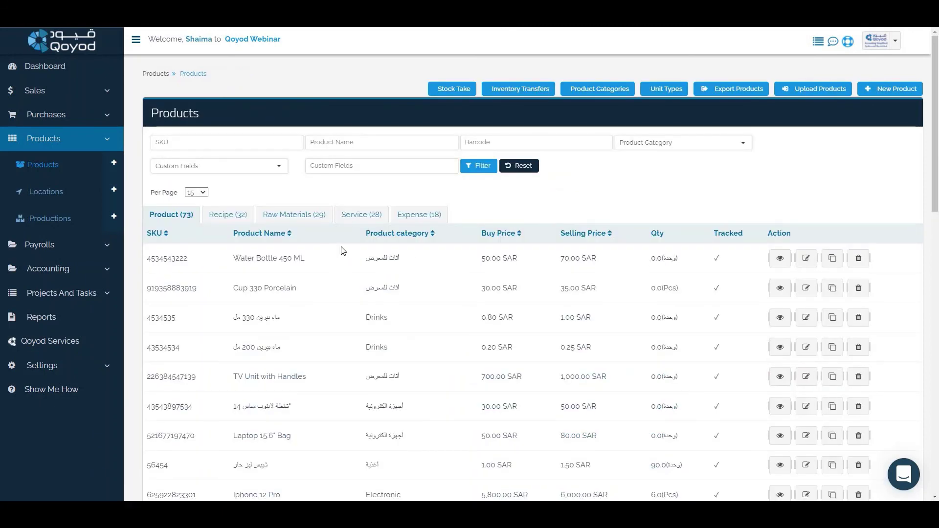
# - Expand Accounting and then Purchases in the sidebar navigation
pyautogui.click(78, 268)
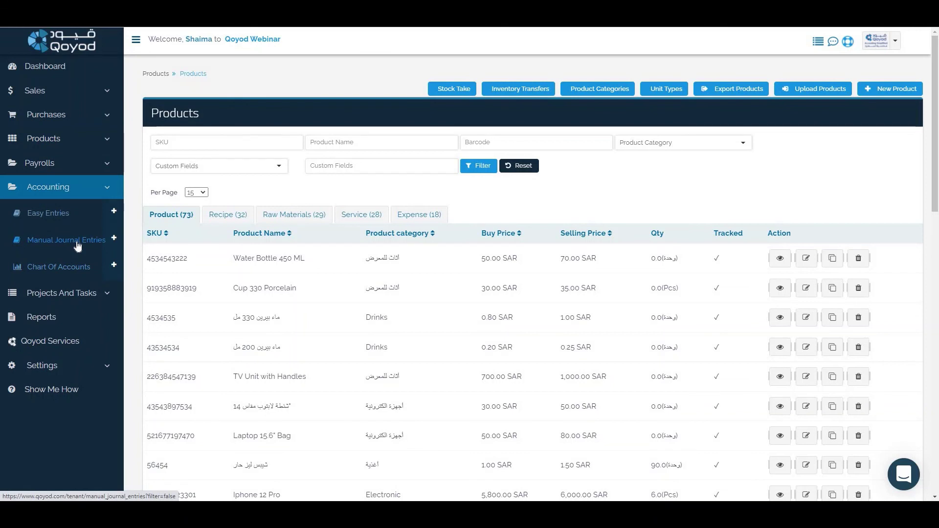
pyautogui.click(78, 116)
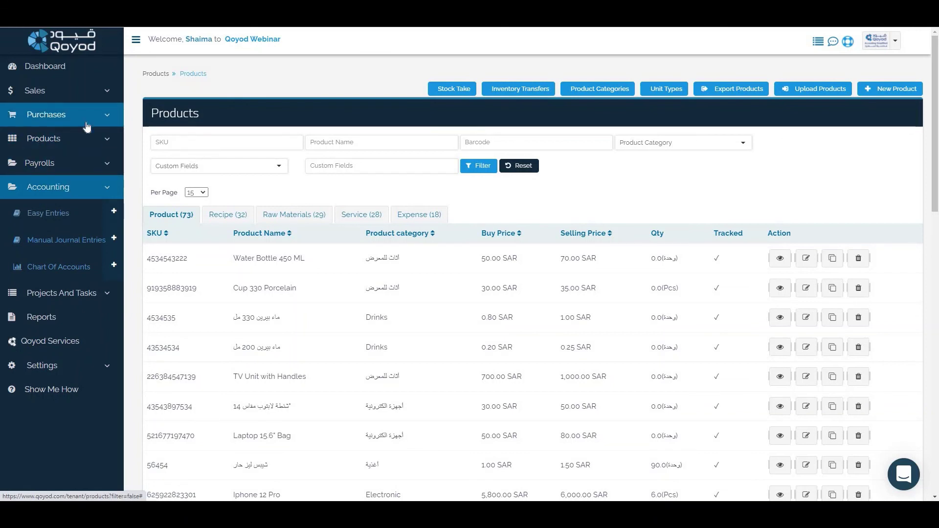